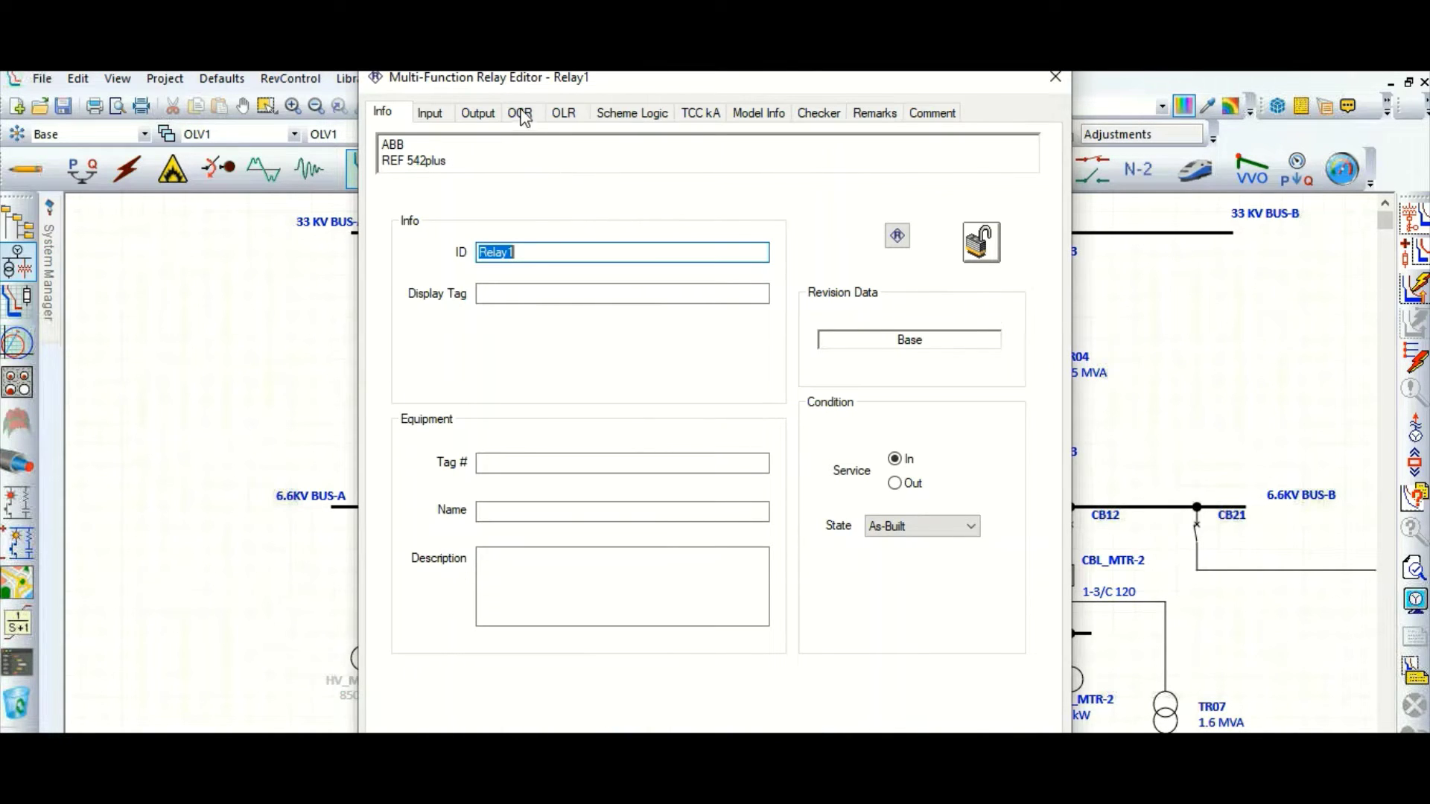
Step: Review Relay1's REF 542plus overcurrent settings on the OCR tab, then close its editor
left_click(519, 112)
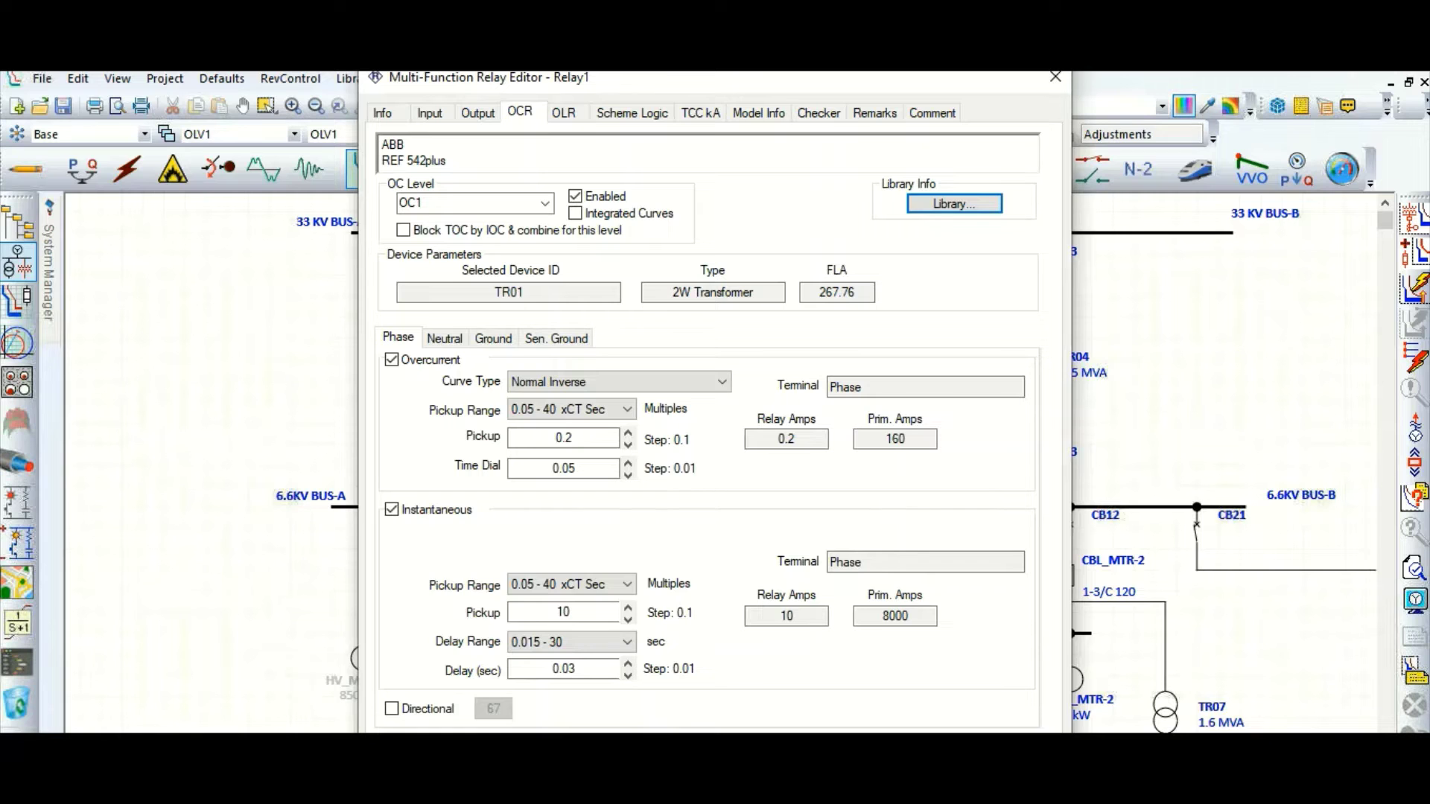
key("Return")
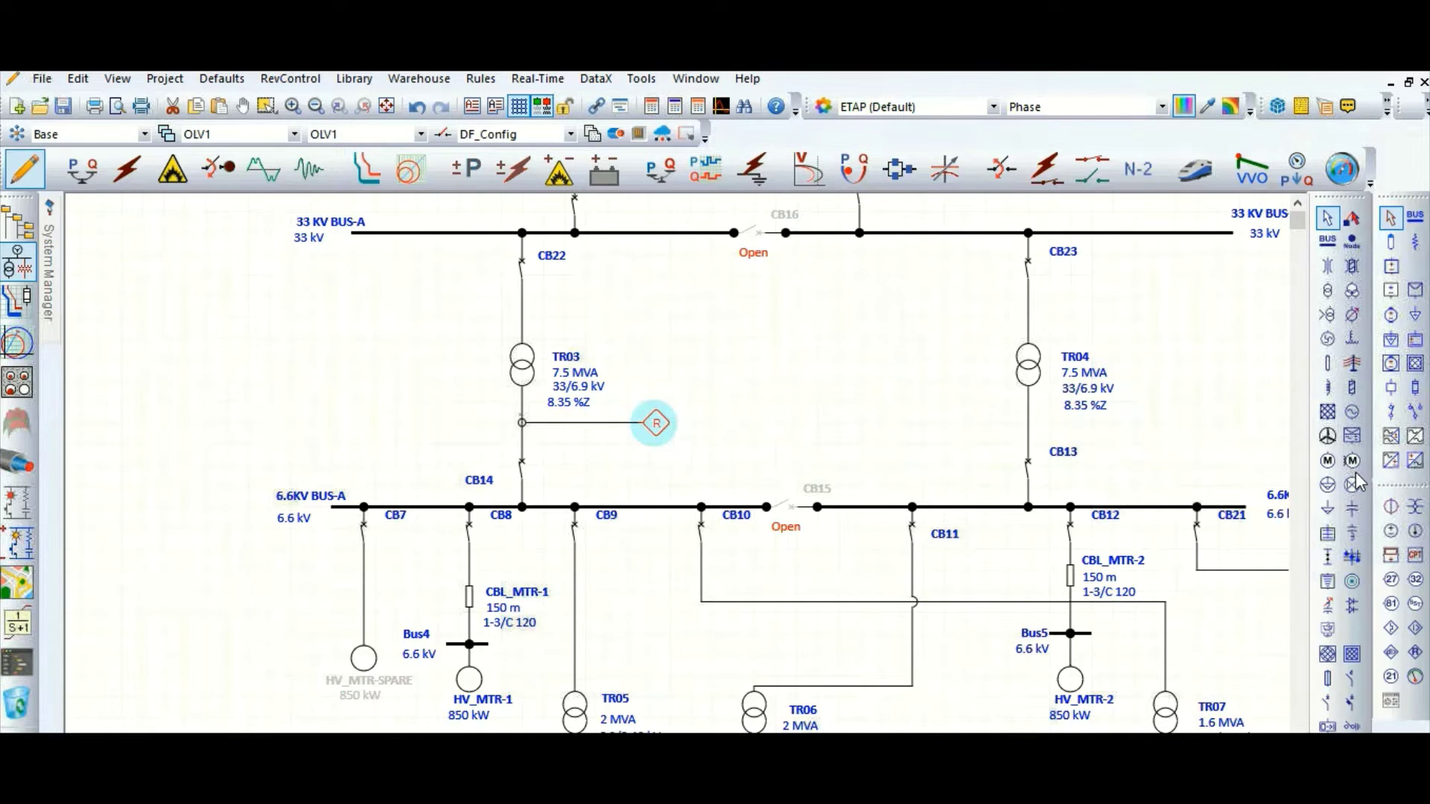
Step: Place a CT between CB22 and TR03, then check TR03's 7.5 MVA, 33/6.9 kV ratings
left_click(1391, 508)
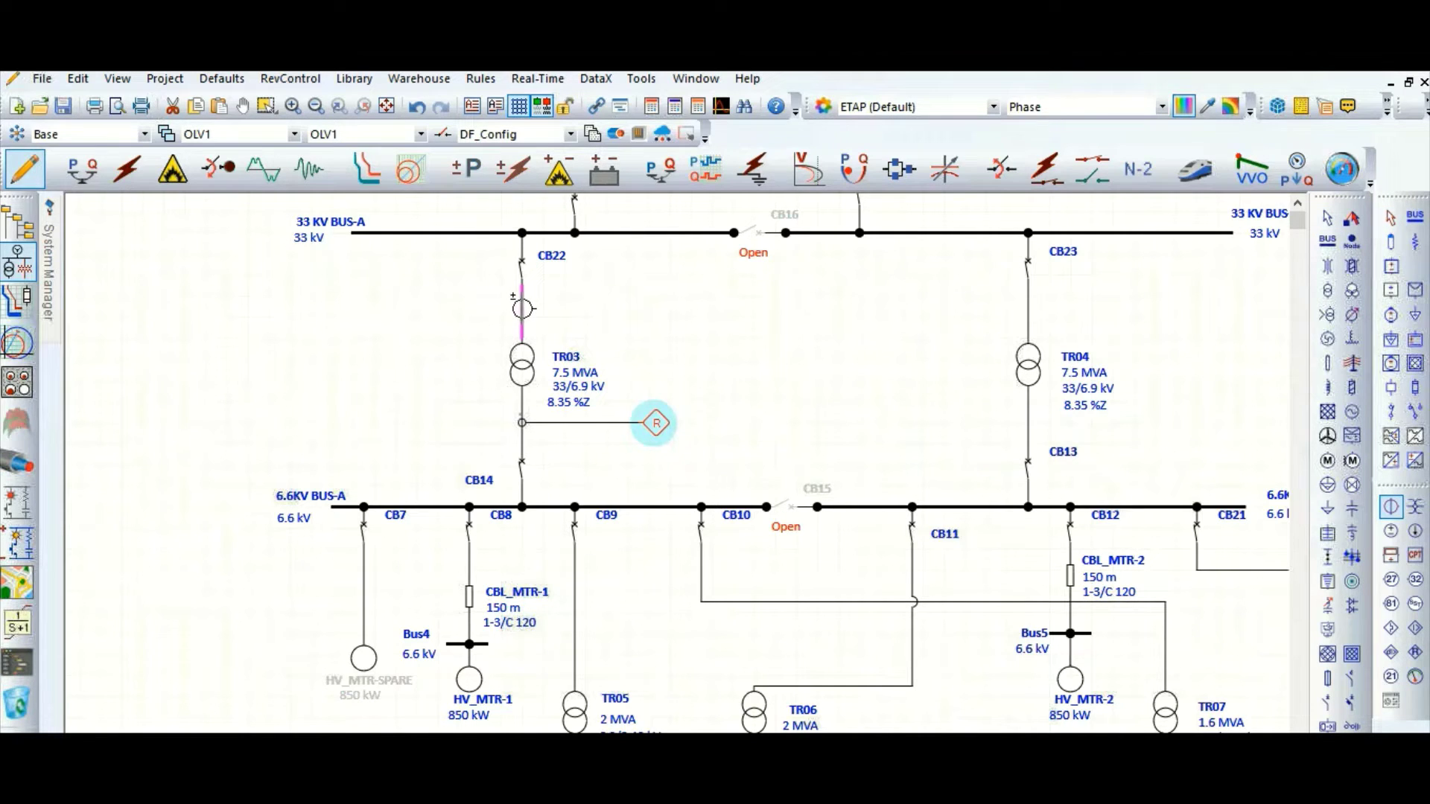
left_click(522, 307)
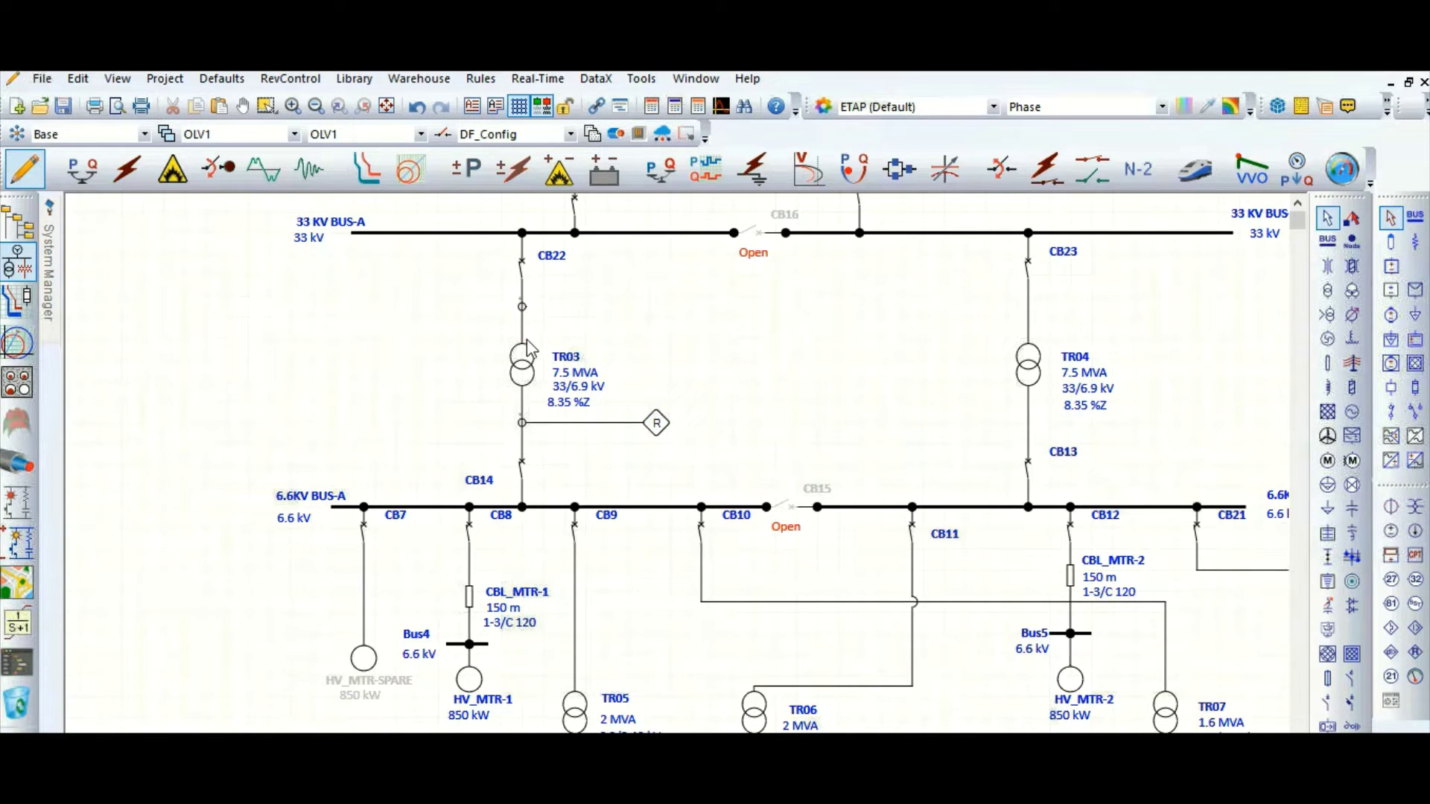
double_click(525, 369)
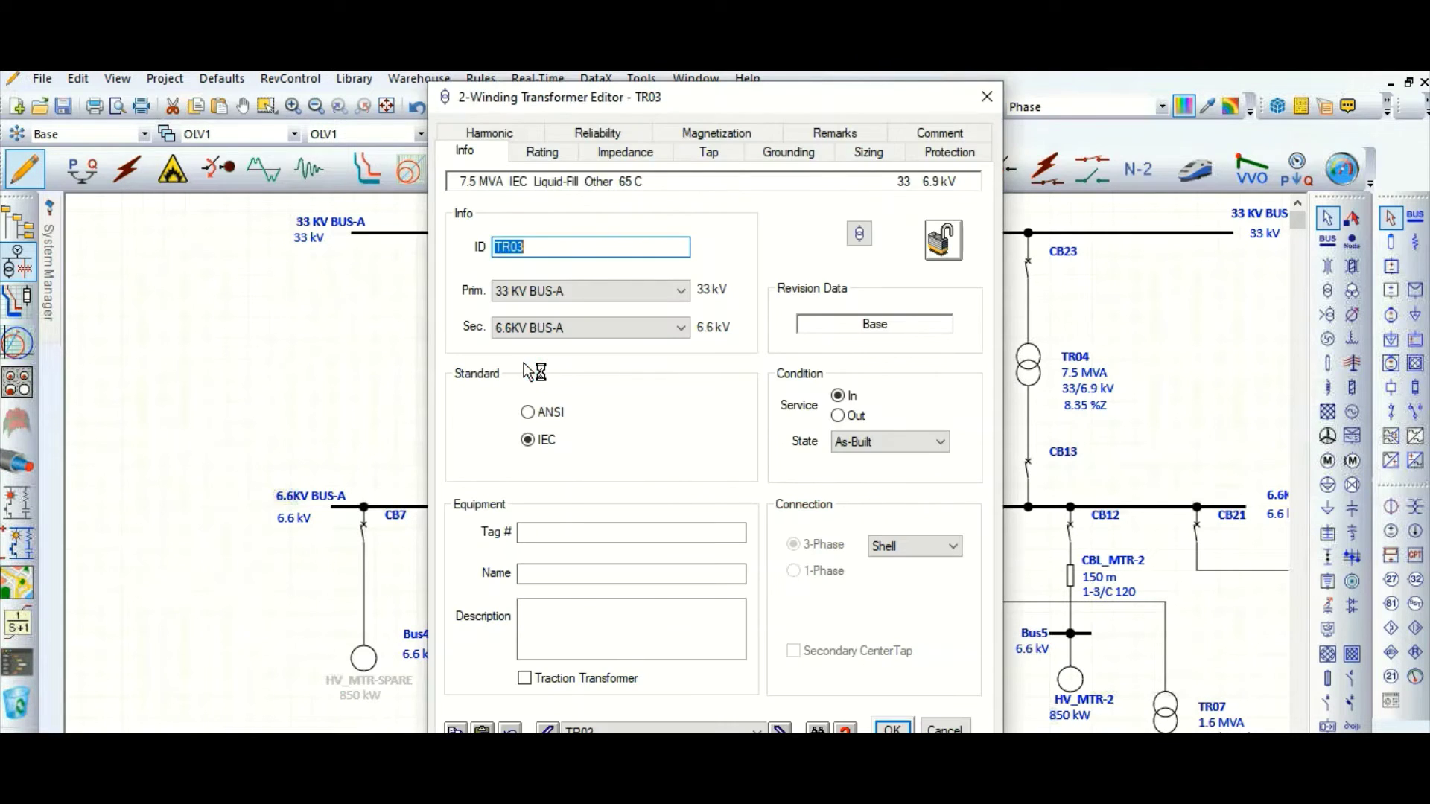
left_click(553, 158)
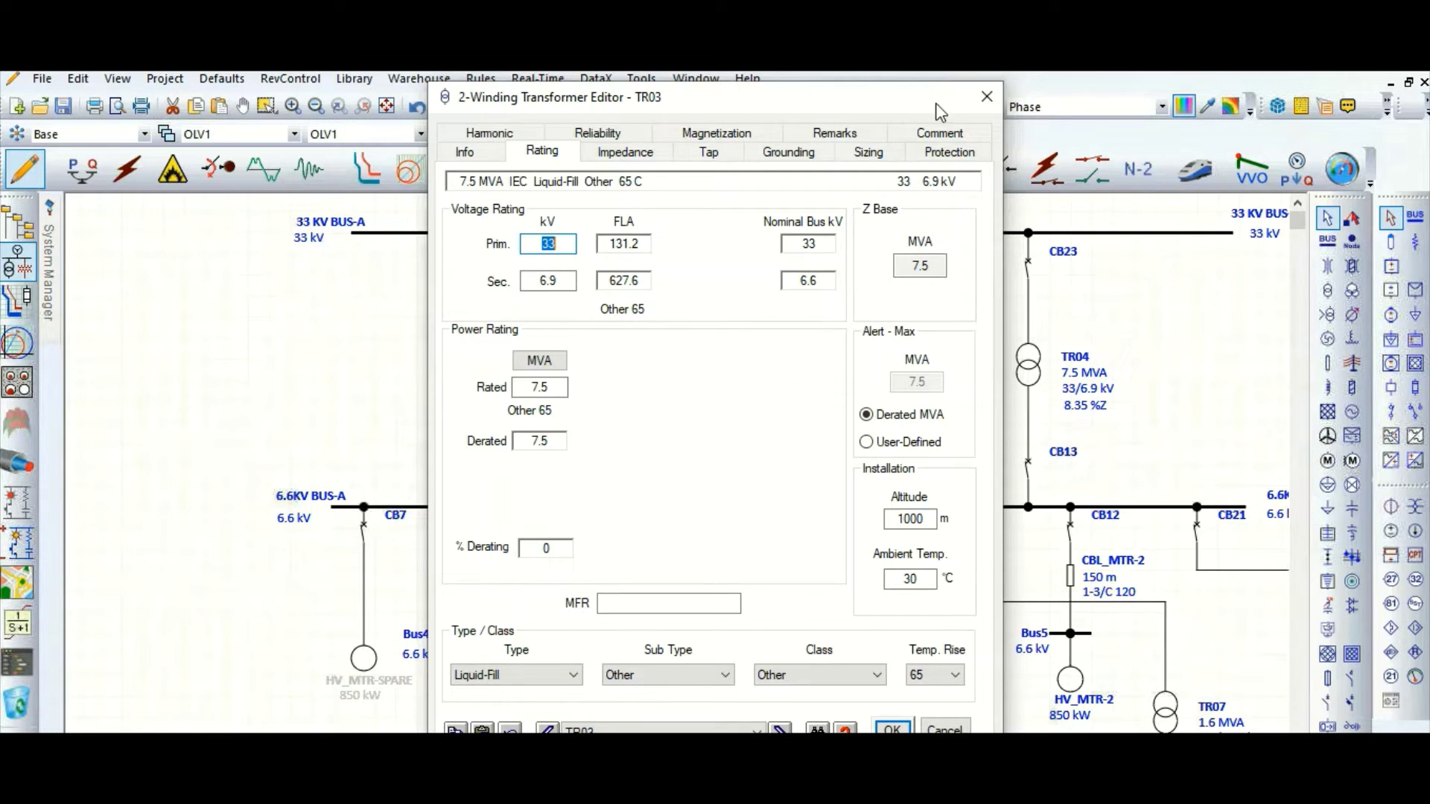
left_click(991, 99)
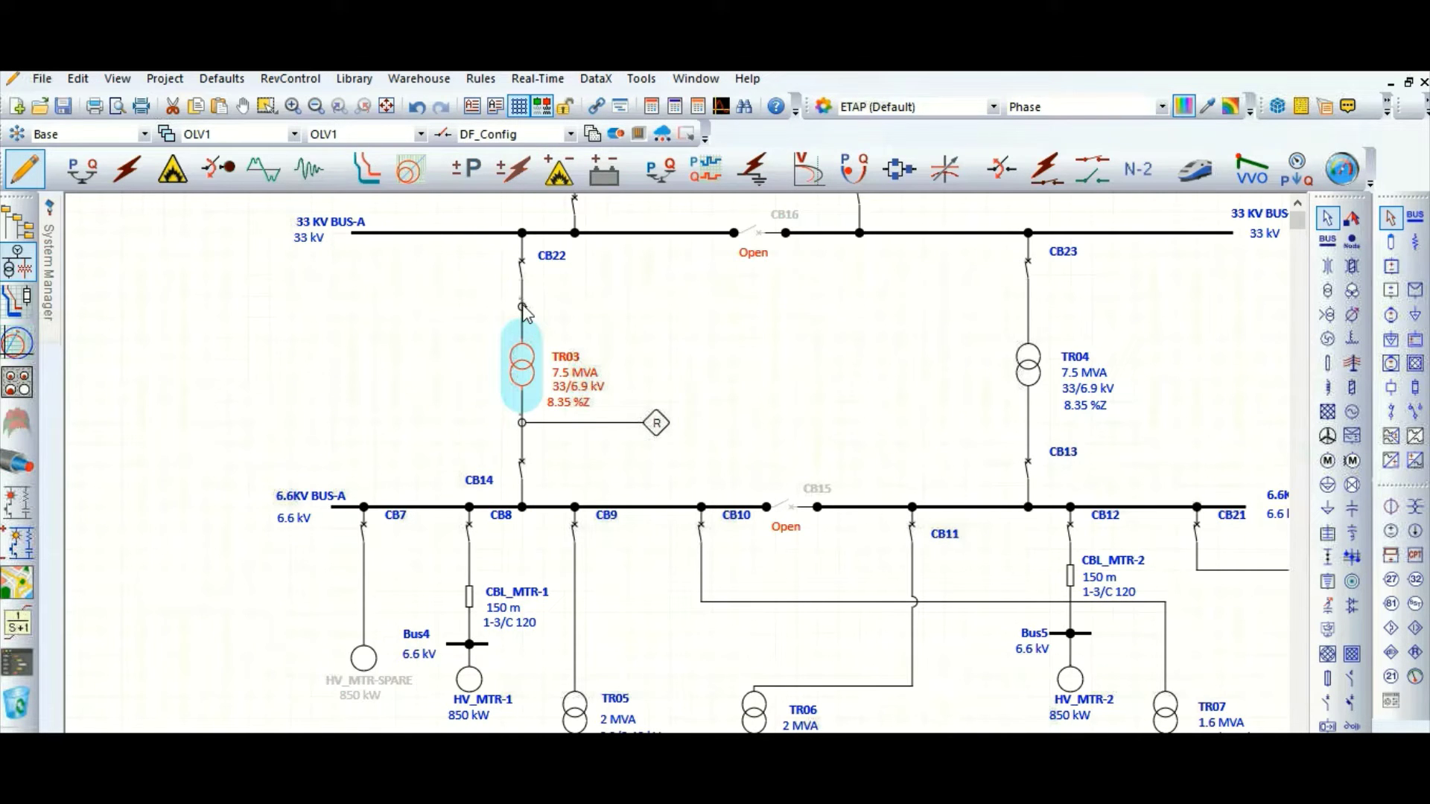
Step: Rate CT2 at 150:1 A with accuracy class 10P5 and confirm
left_click(521, 306)
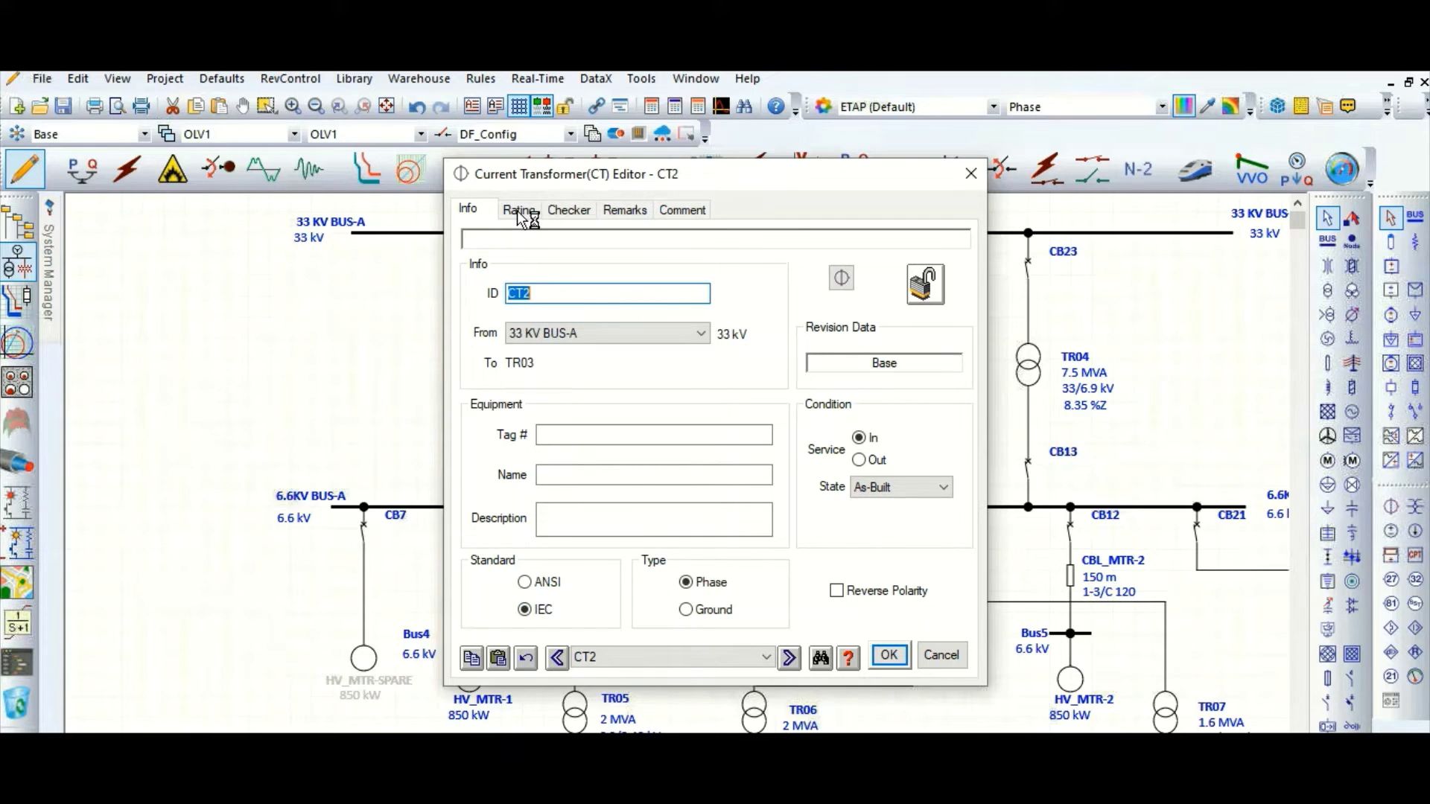
left_click(519, 213)
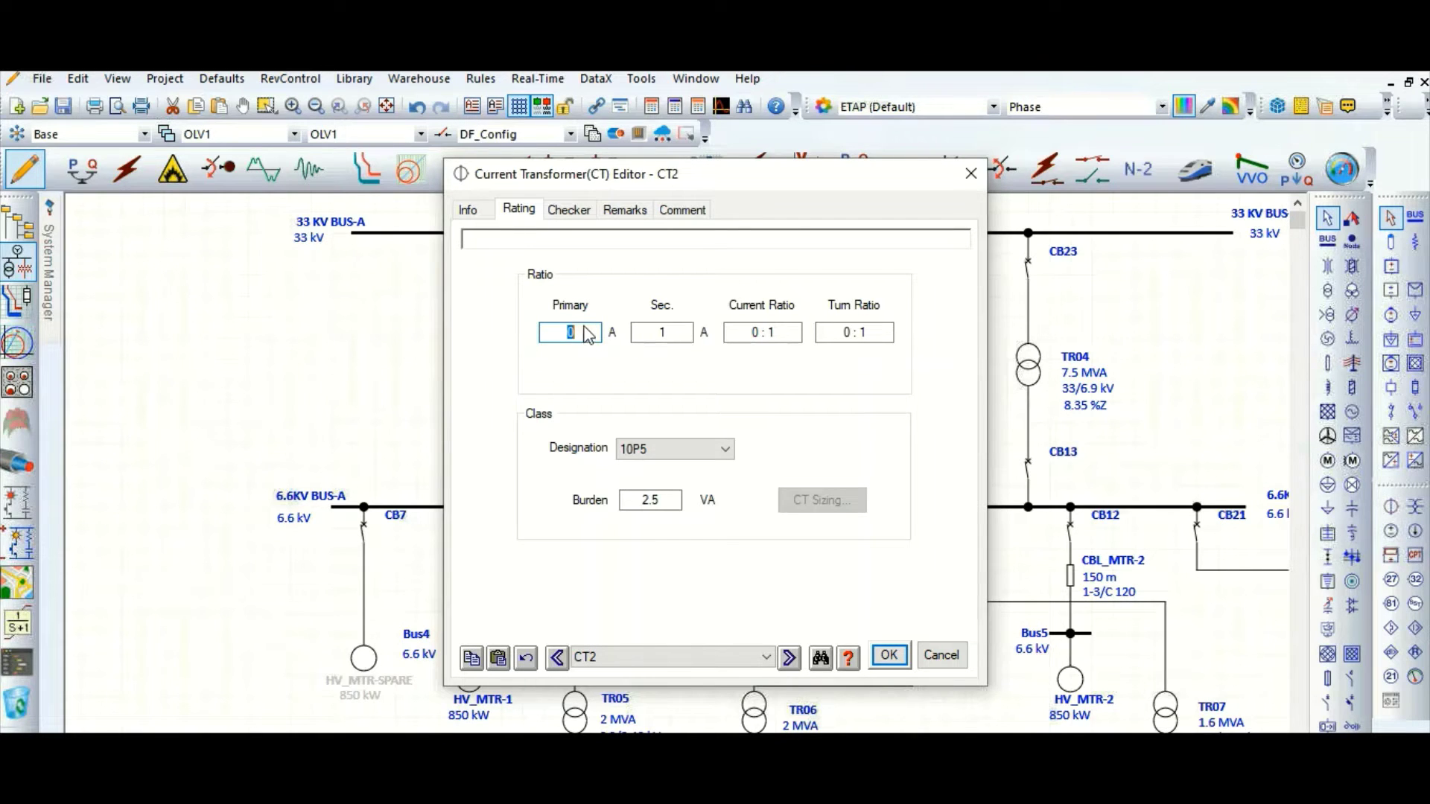
type("150")
left_click(661, 332)
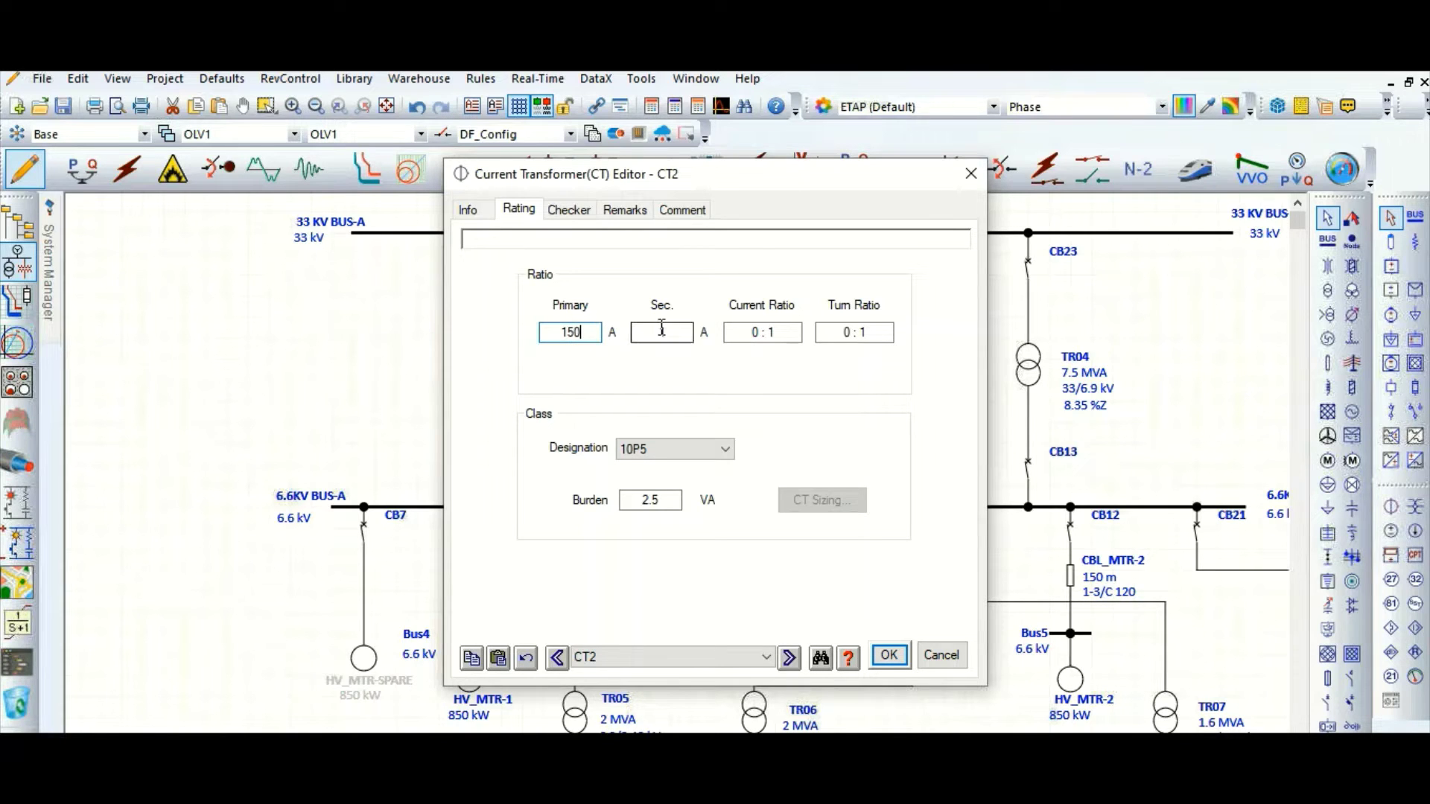
left_click(724, 450)
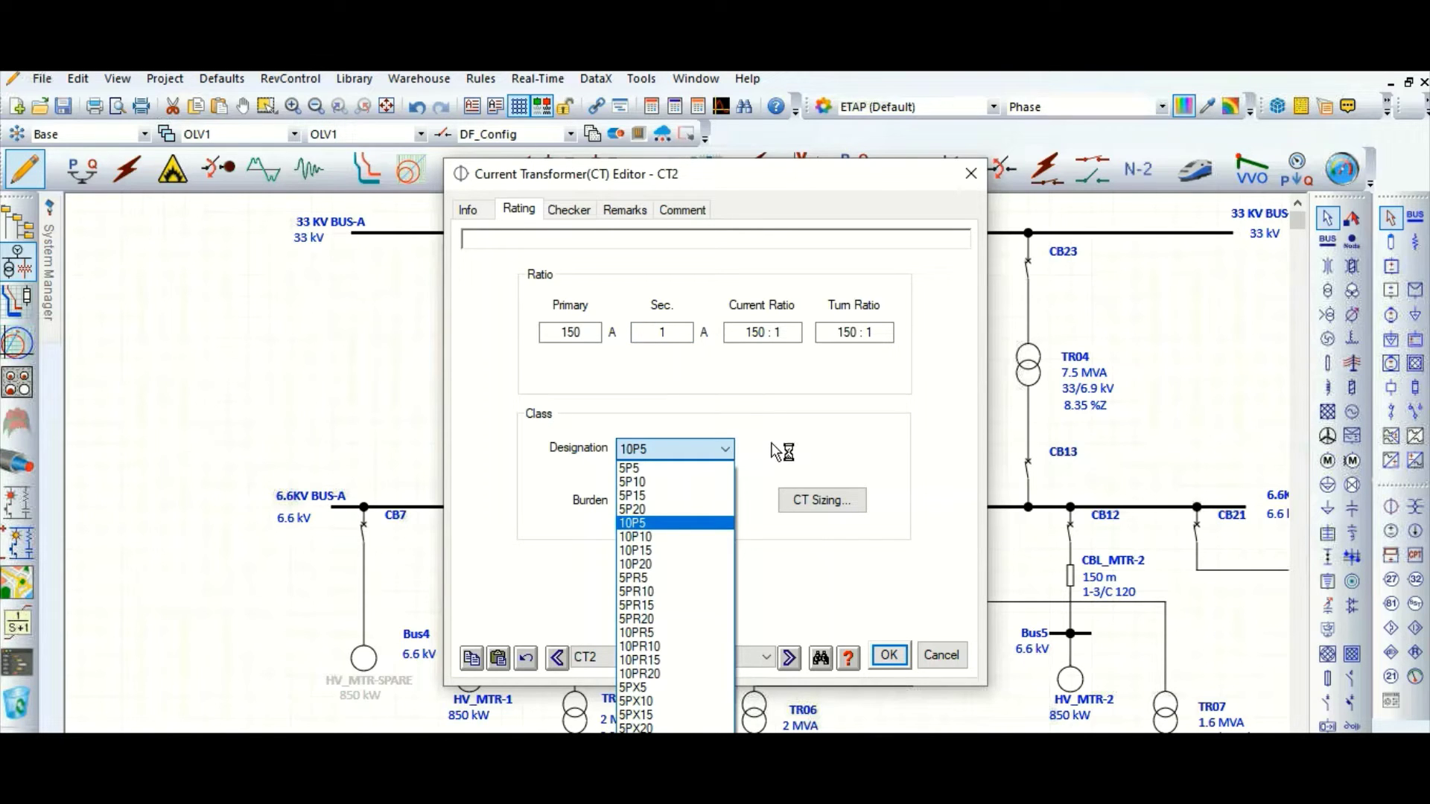
left_click(815, 465)
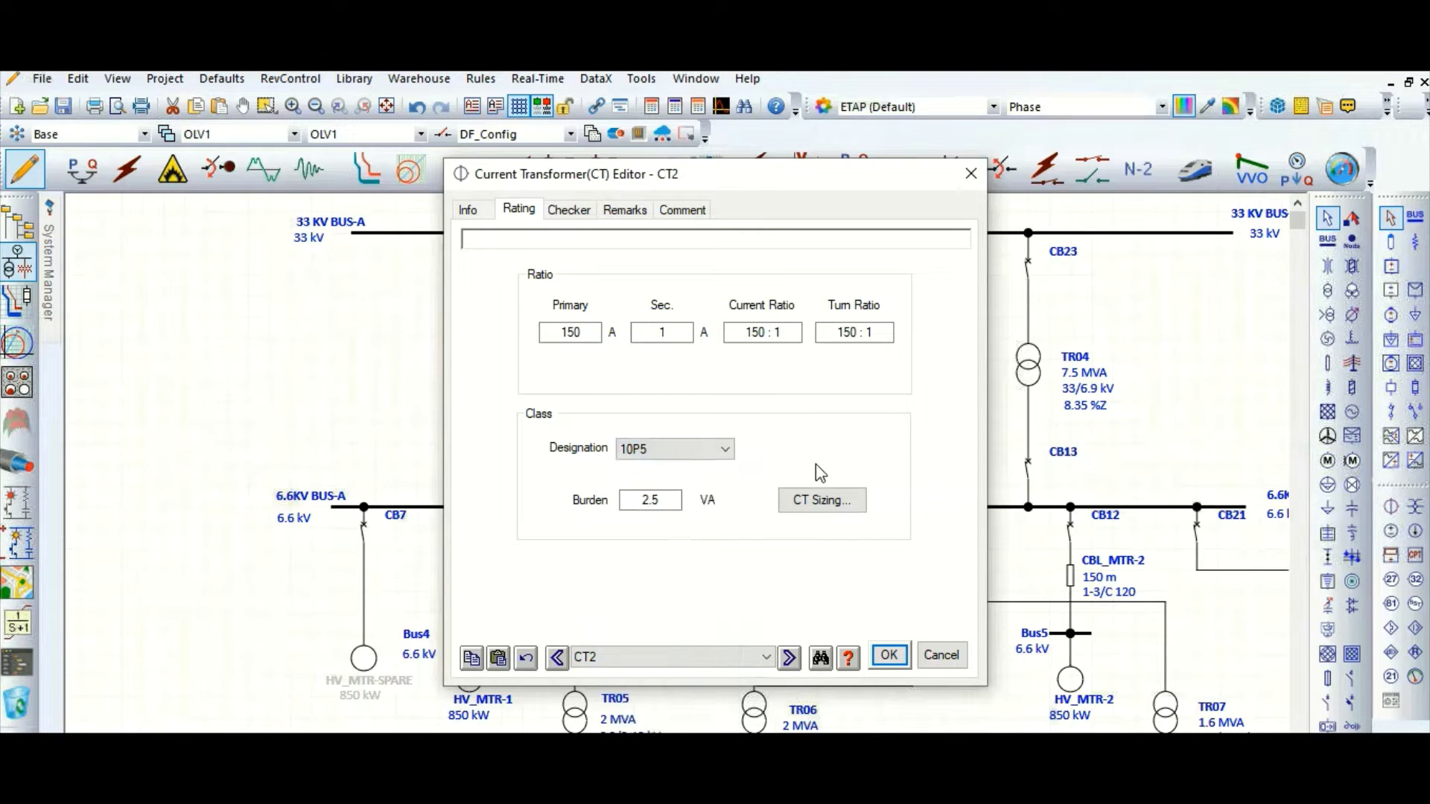
left_click(891, 655)
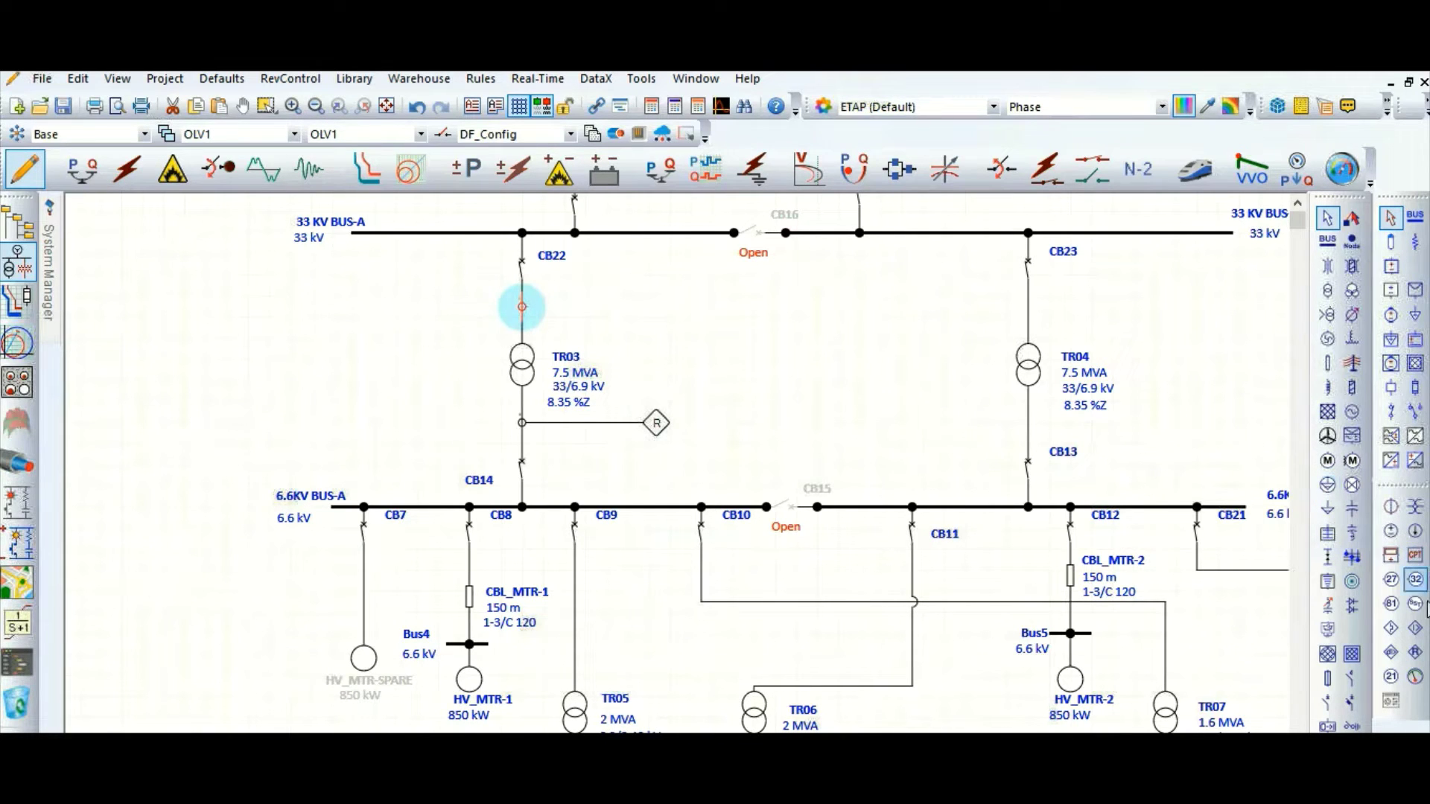
Step: Place Relay2 beside TR03, wire it to CT2, and view its 150/1 A current inputs
left_click(1415, 652)
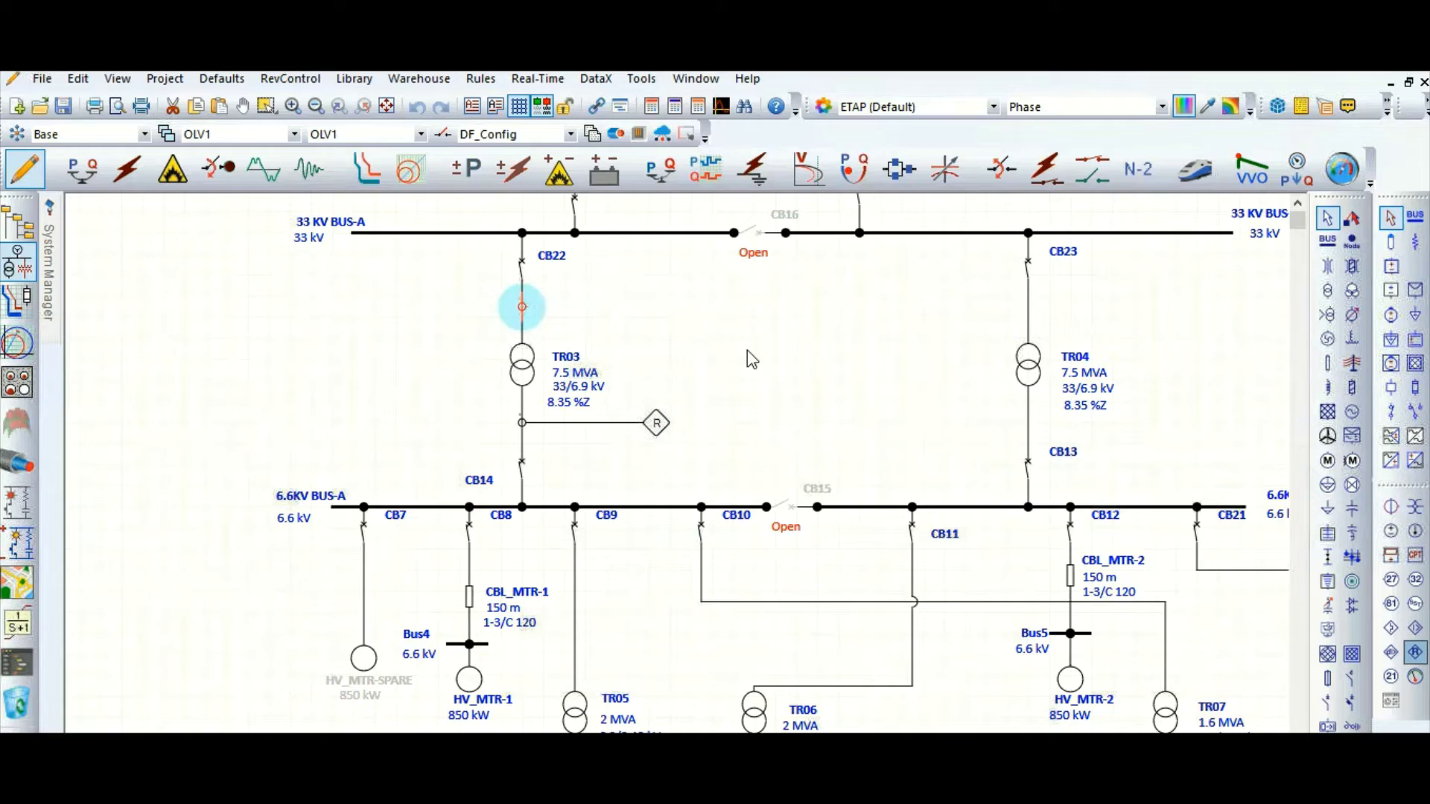
left_click(635, 306)
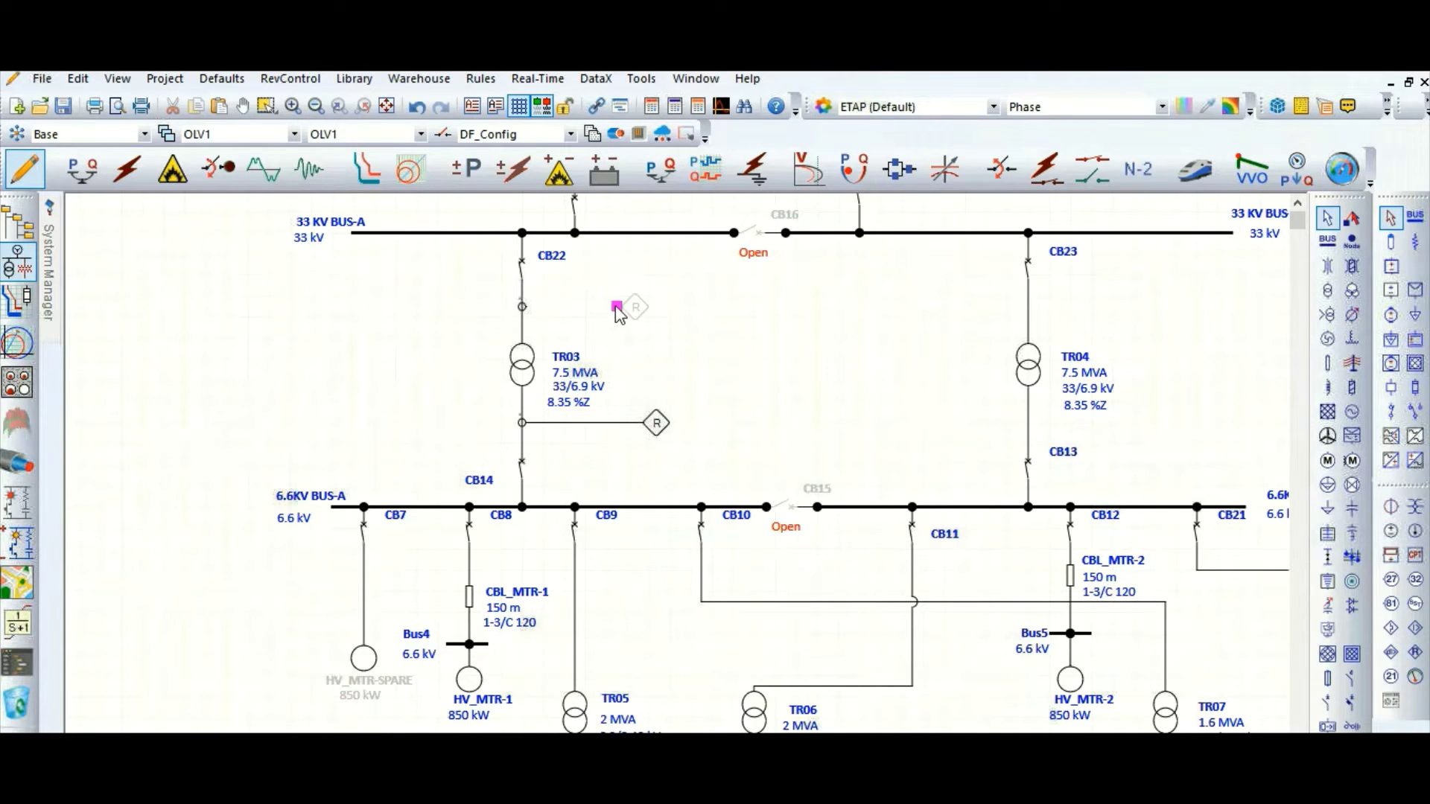
left_click_drag(615, 309, 528, 313)
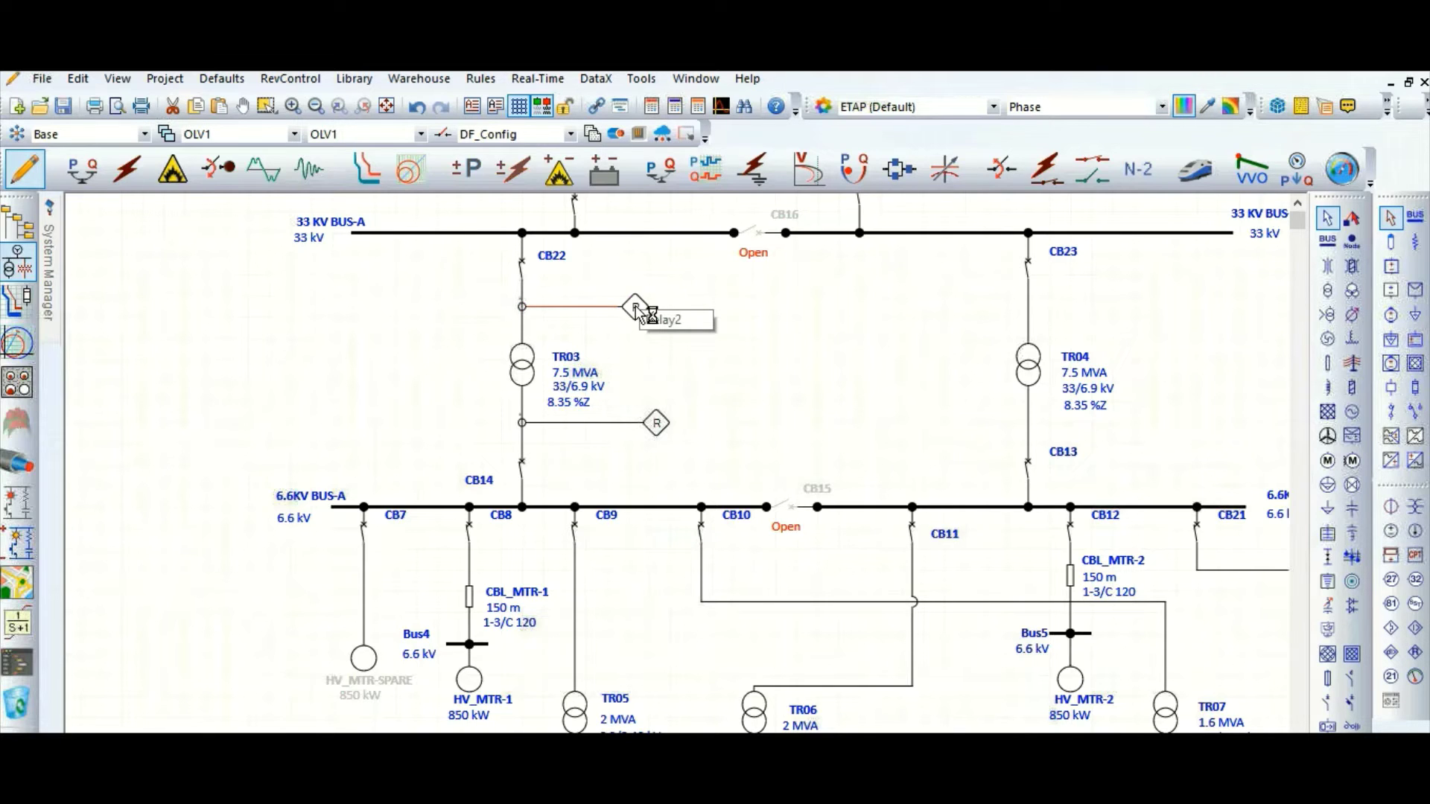
left_click(637, 310)
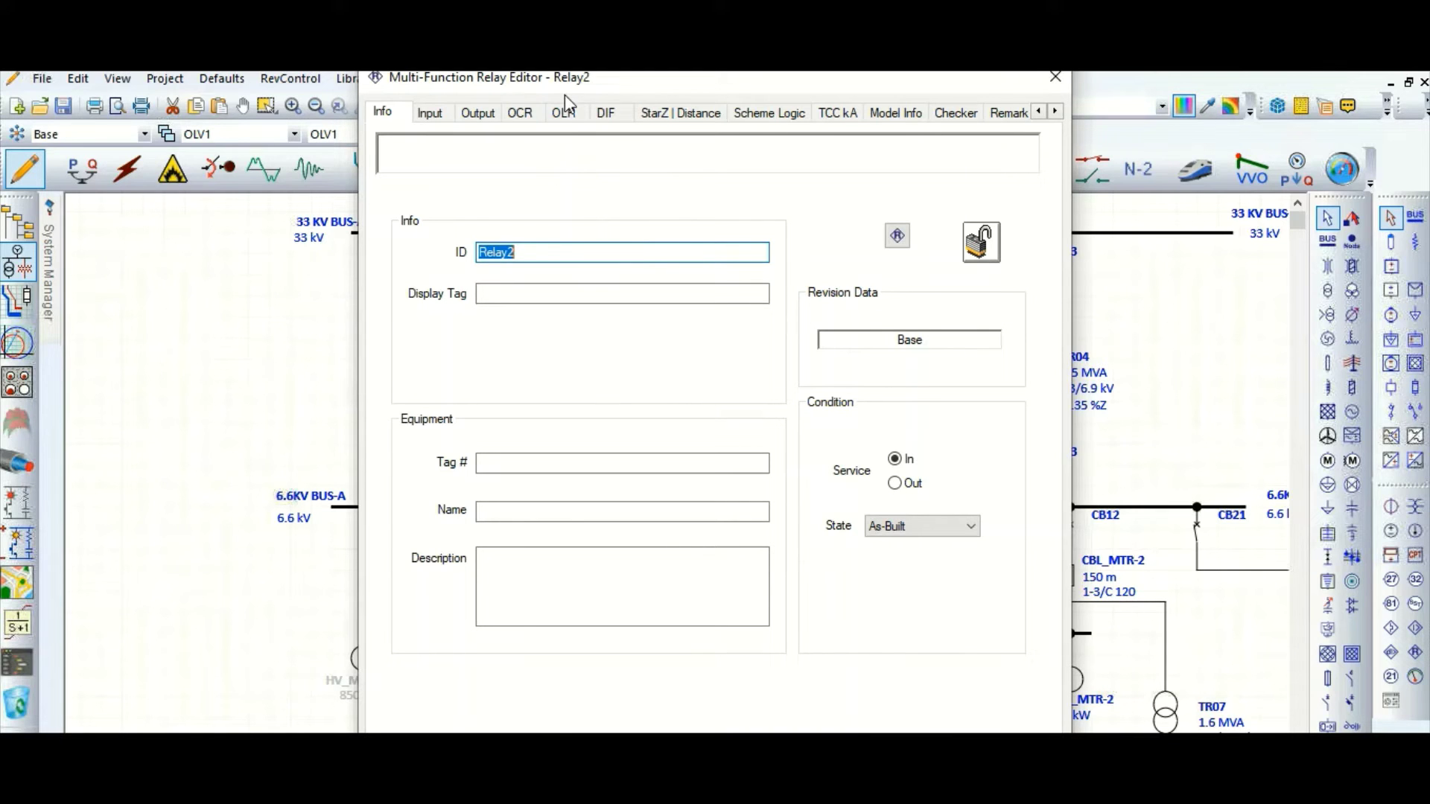
left_click(440, 112)
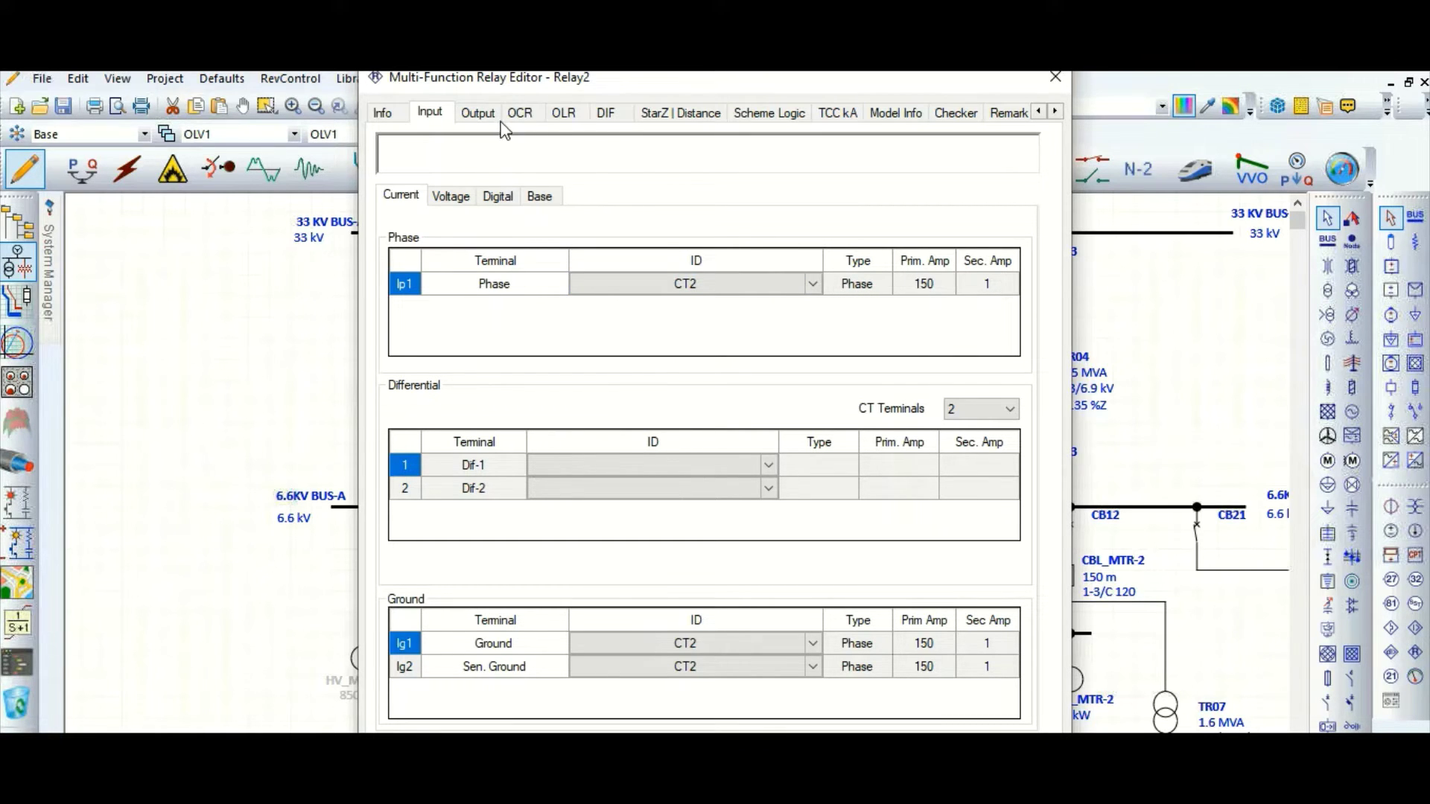
Step: Bring up Relay2's overcurrent settings and the relay Library Quickpick showing ABB models
left_click(522, 113)
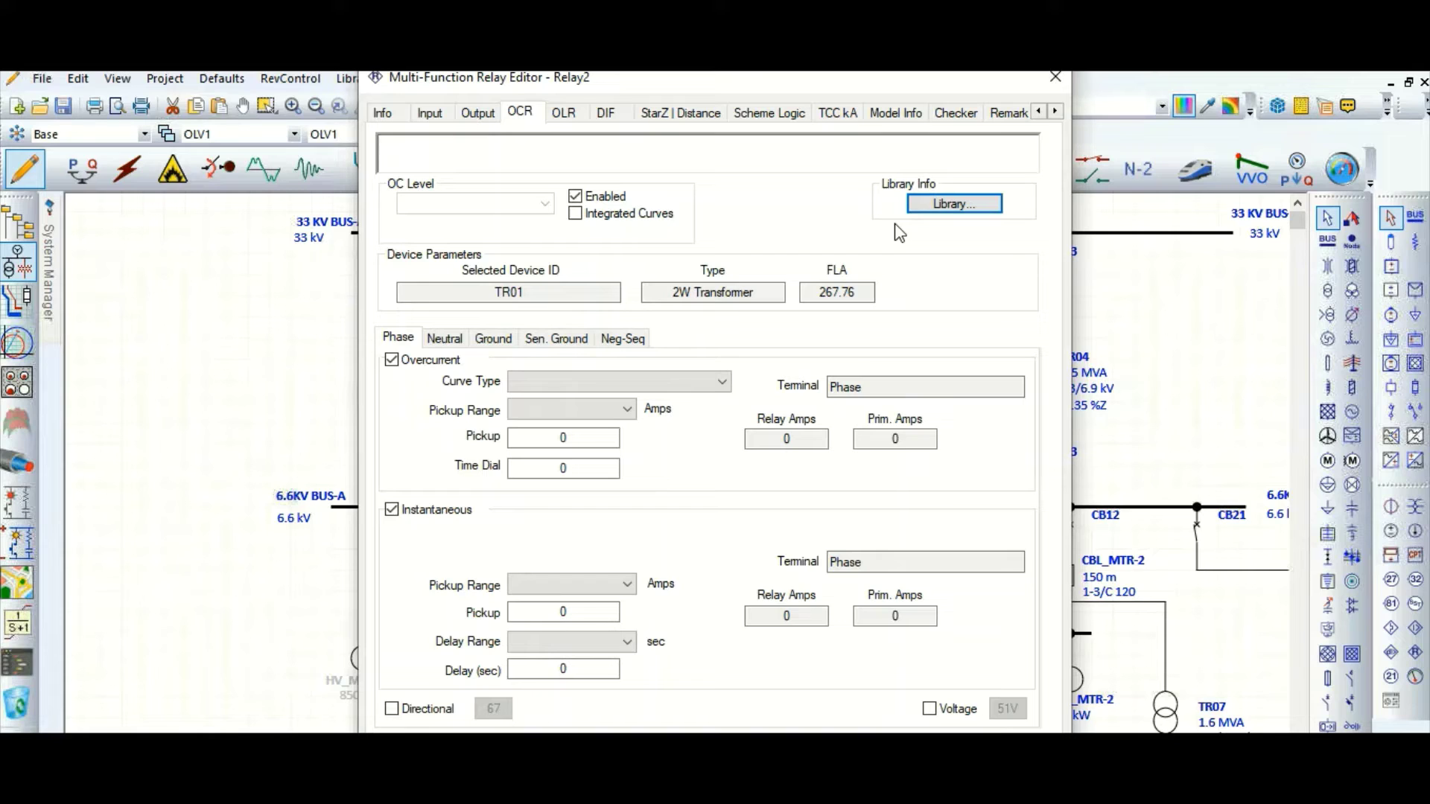
left_click(929, 204)
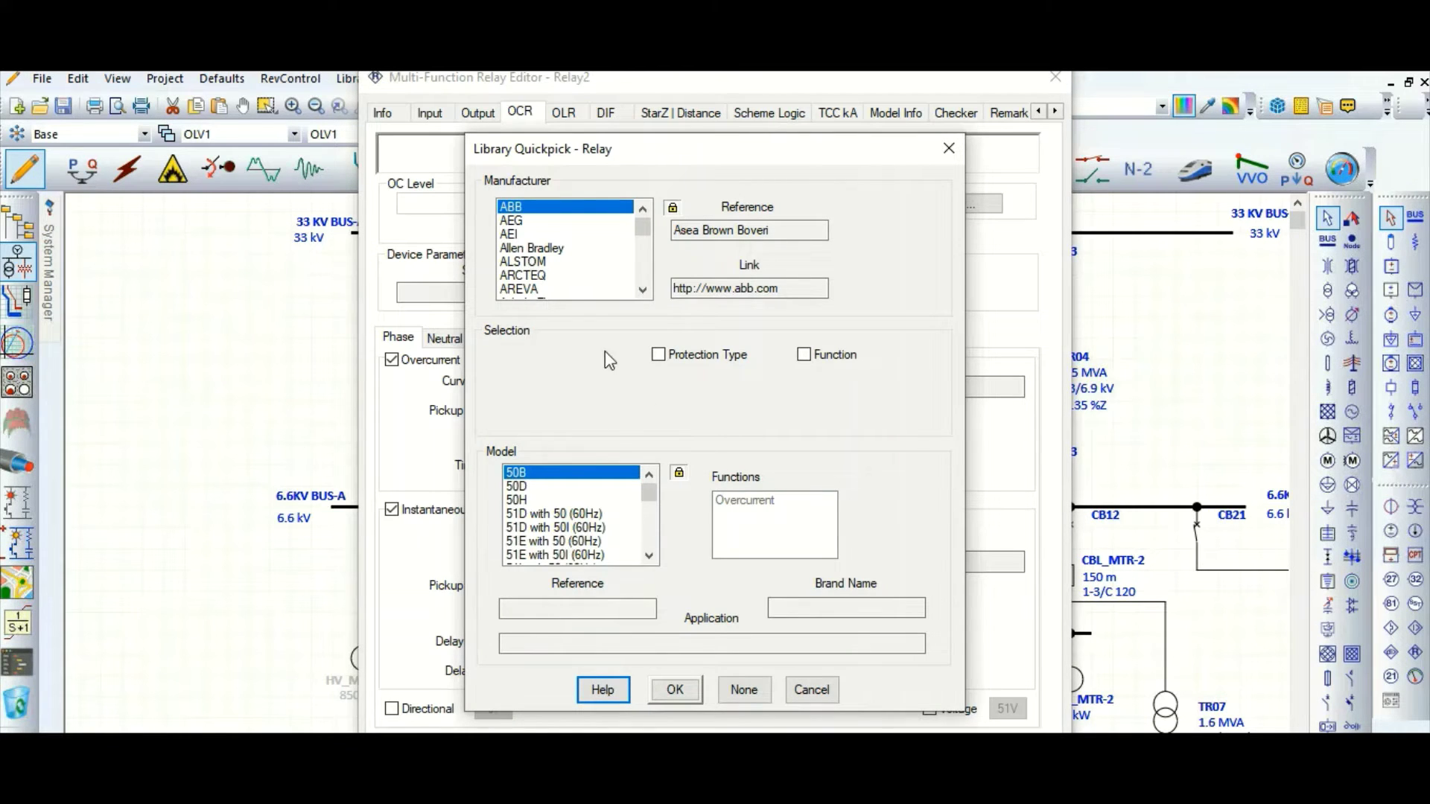
Step: Assign the ABB REF 615 model from the relay library to Relay2
left_click(525, 514)
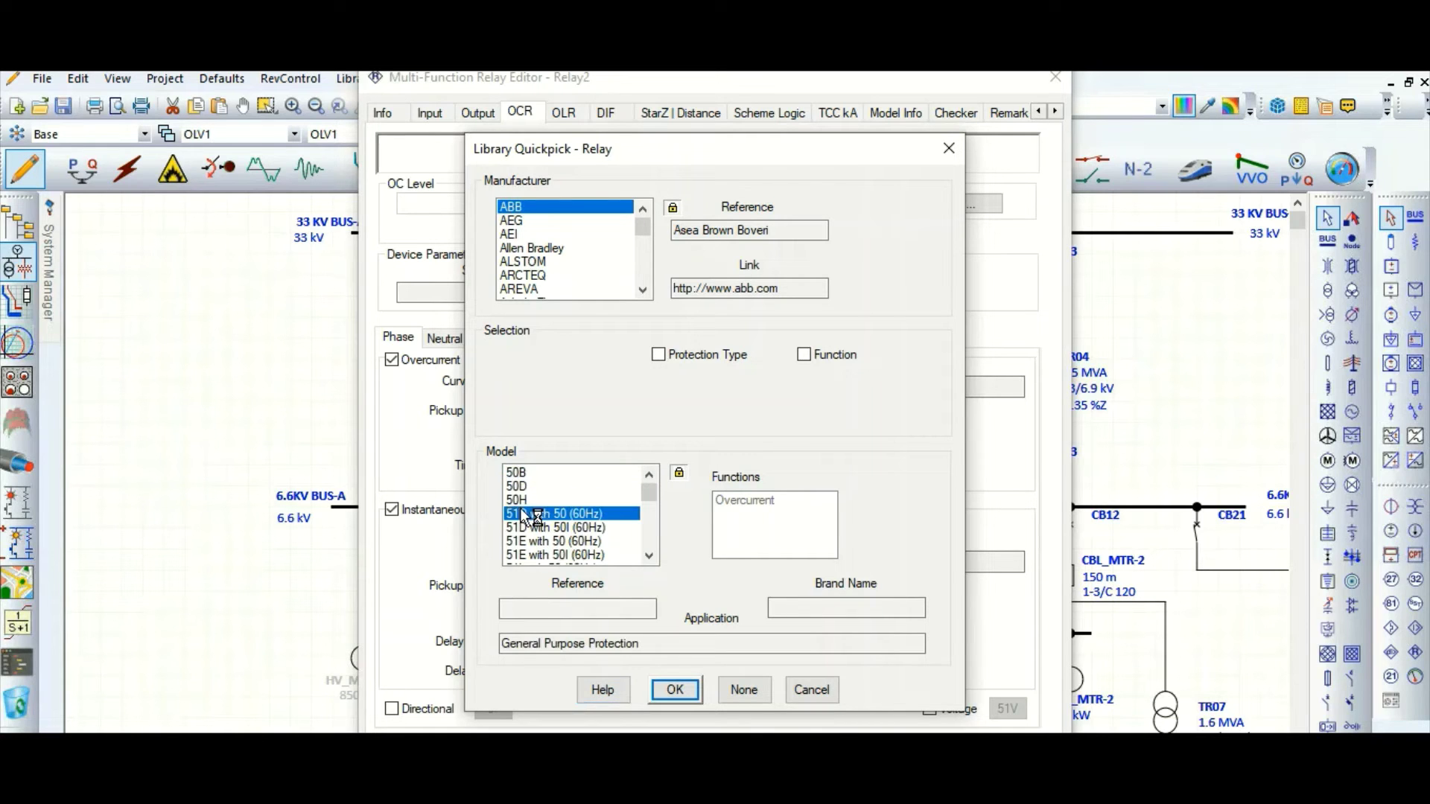
key("r")
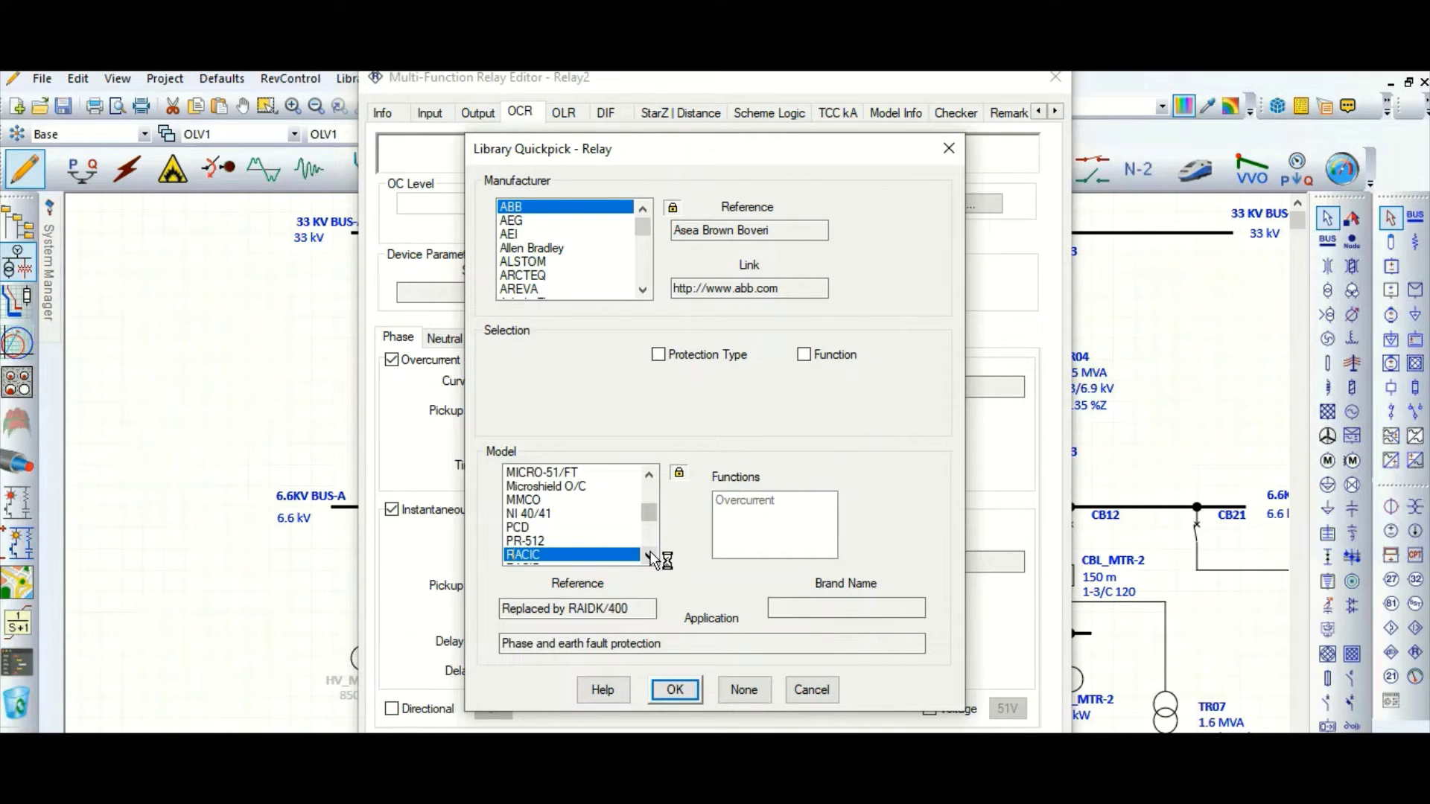
scroll(650, 558, "down", 3)
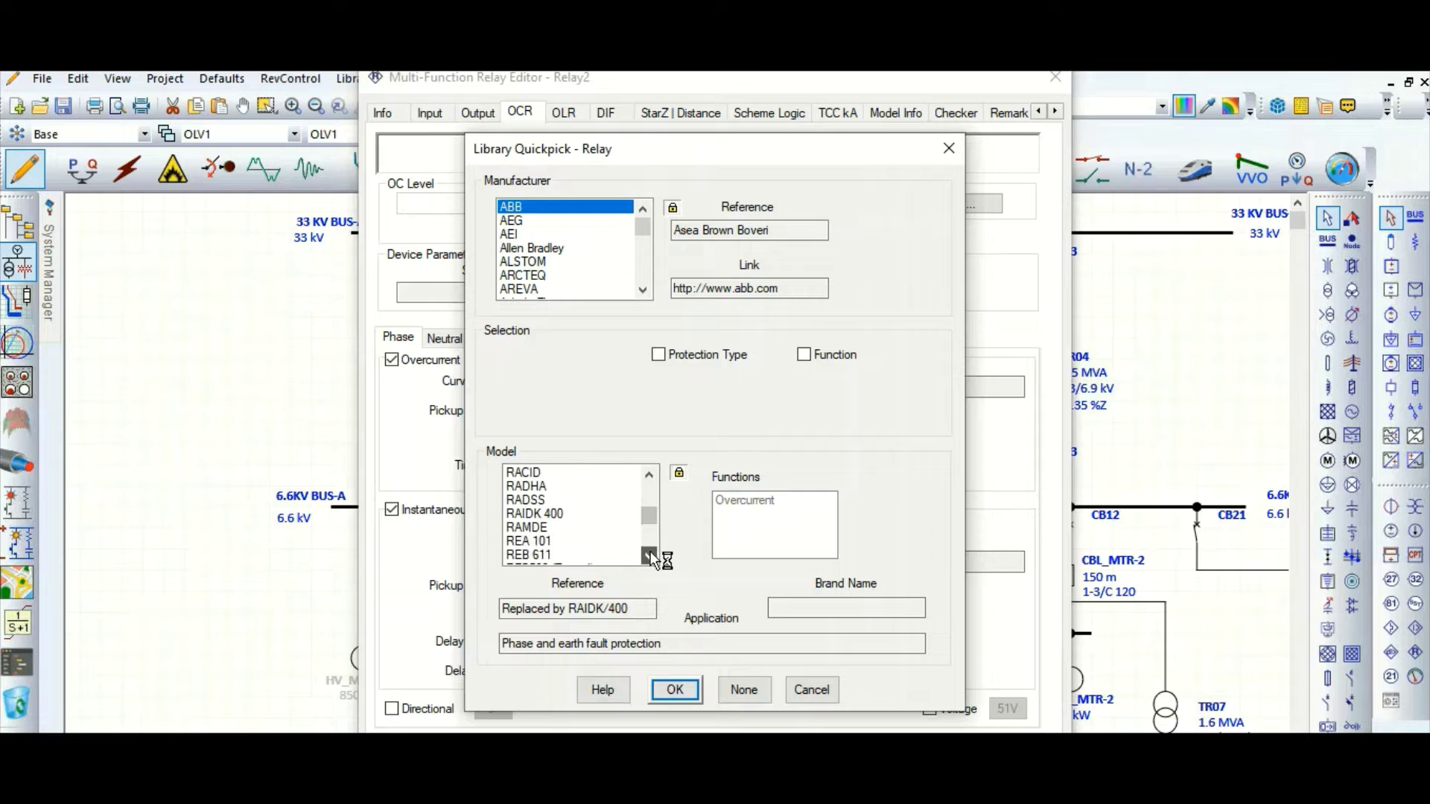
scroll(650, 558, "down", 2)
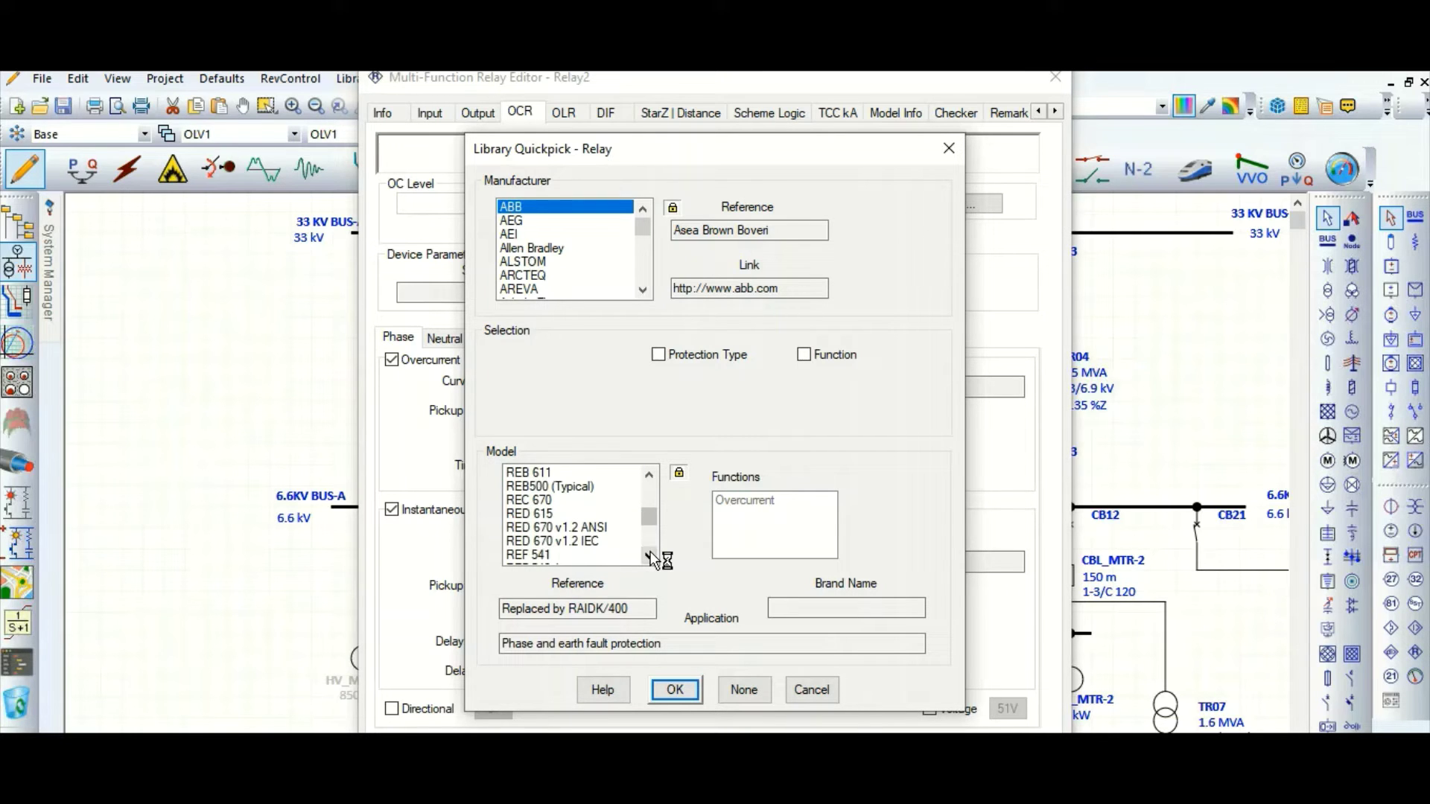
scroll(650, 558, "down", 2)
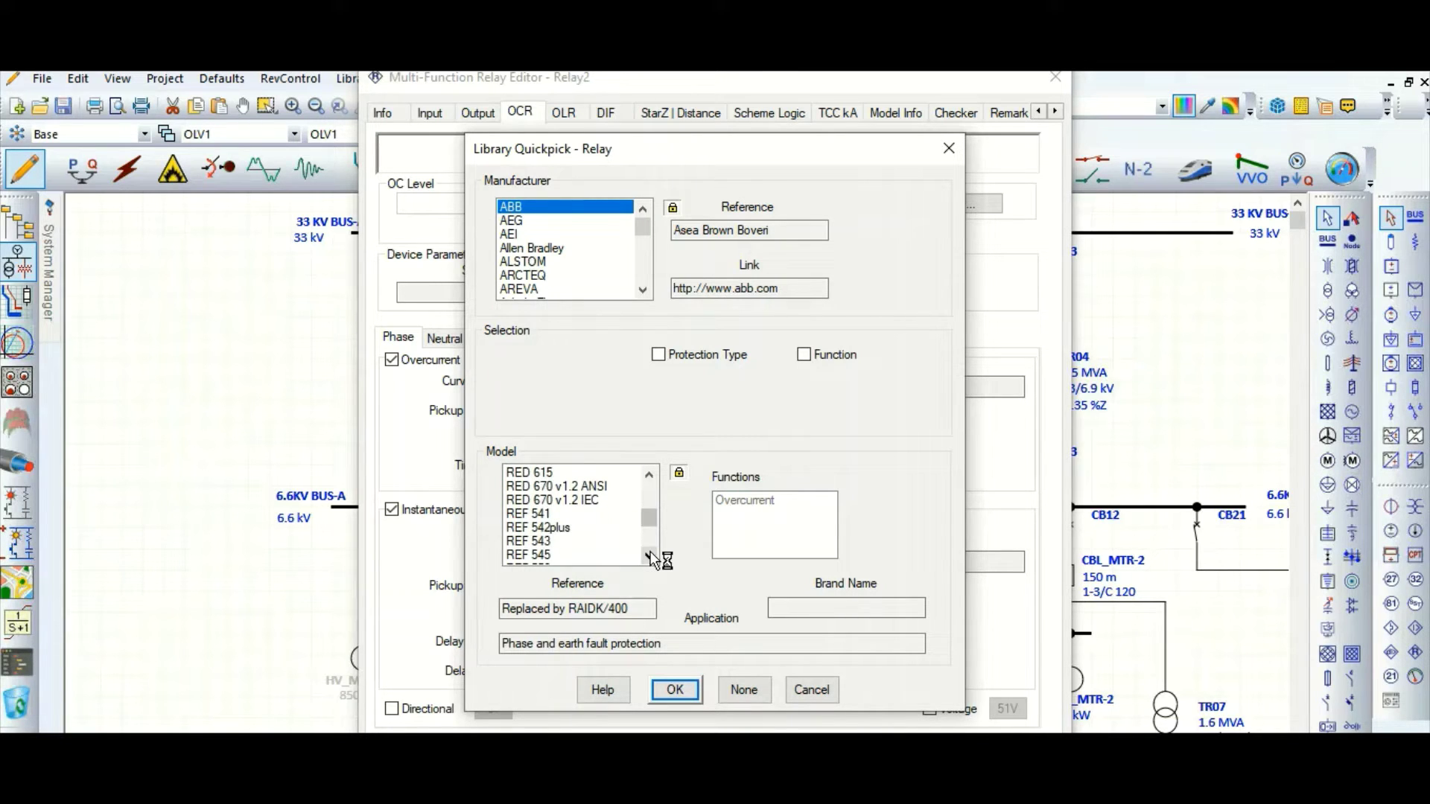
scroll(650, 558, "down", 1)
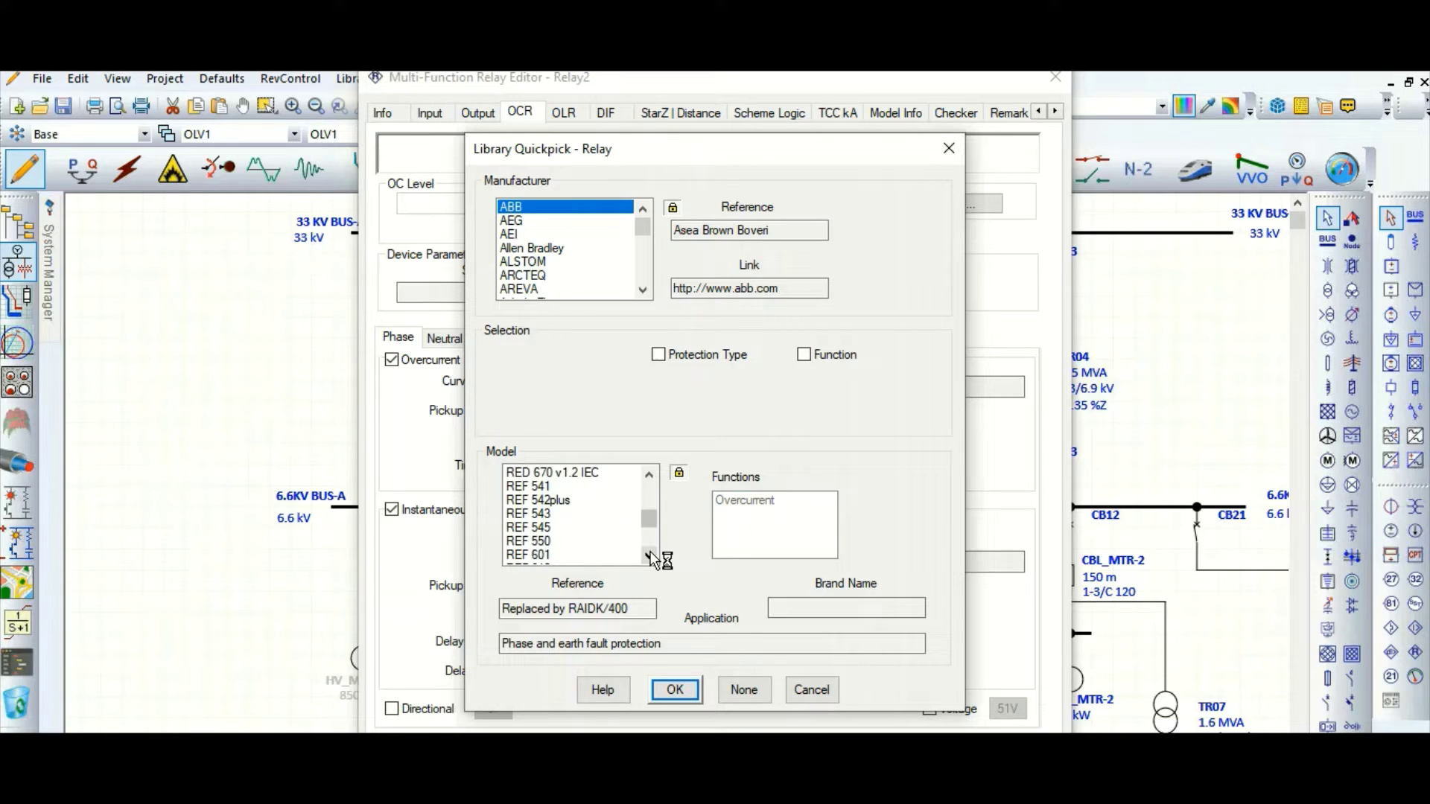
scroll(650, 559, "down", 1)
left_click(650, 557)
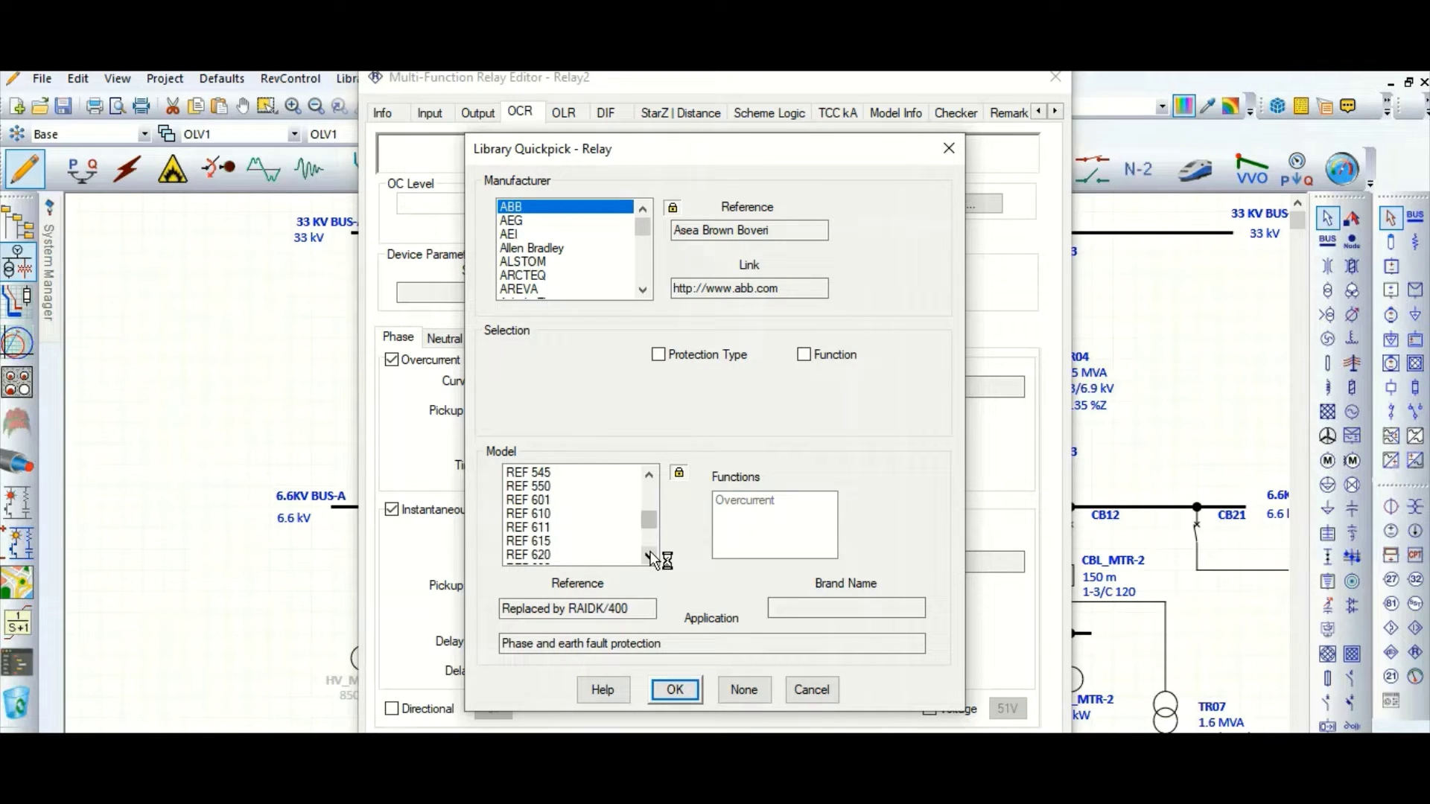
left_click(542, 540)
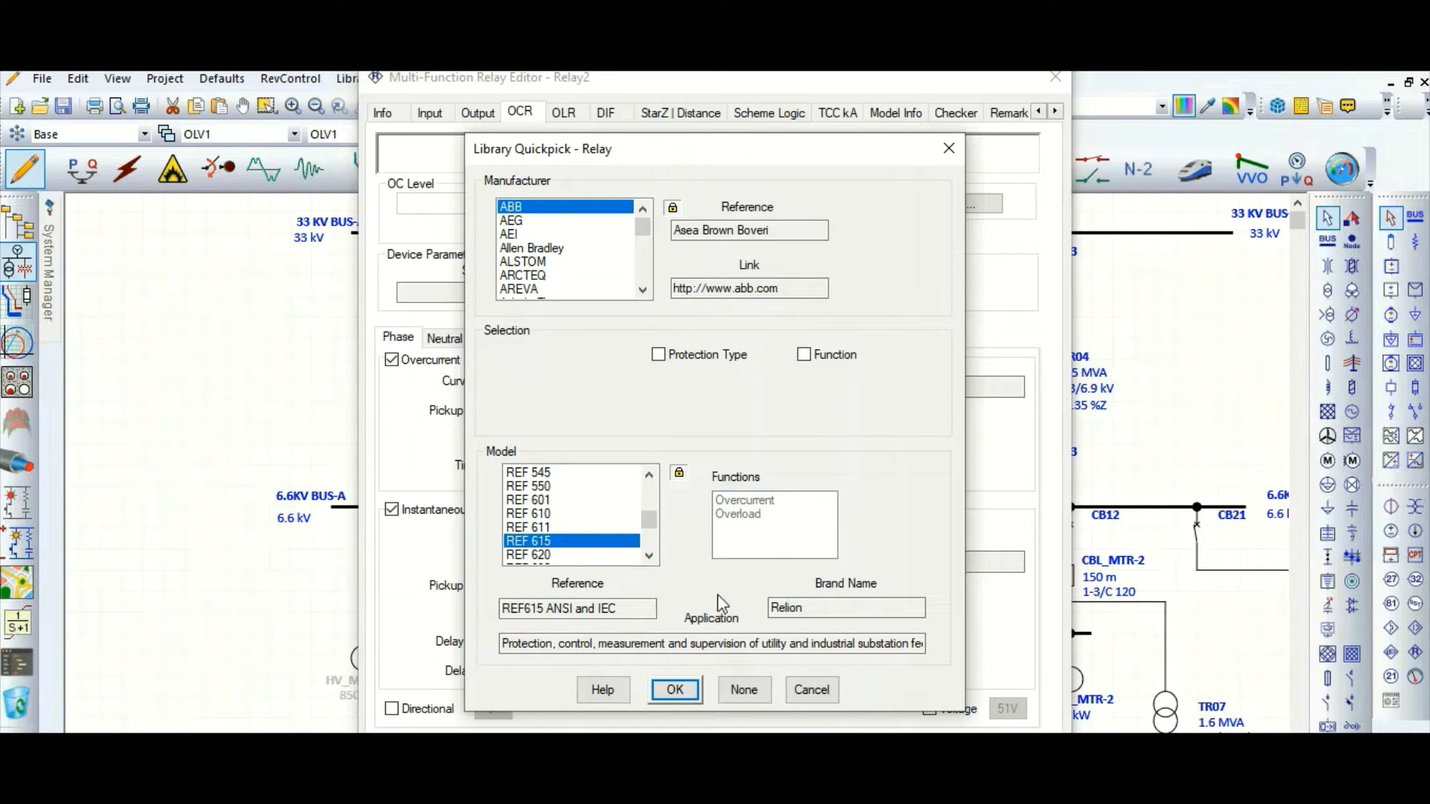
left_click(674, 689)
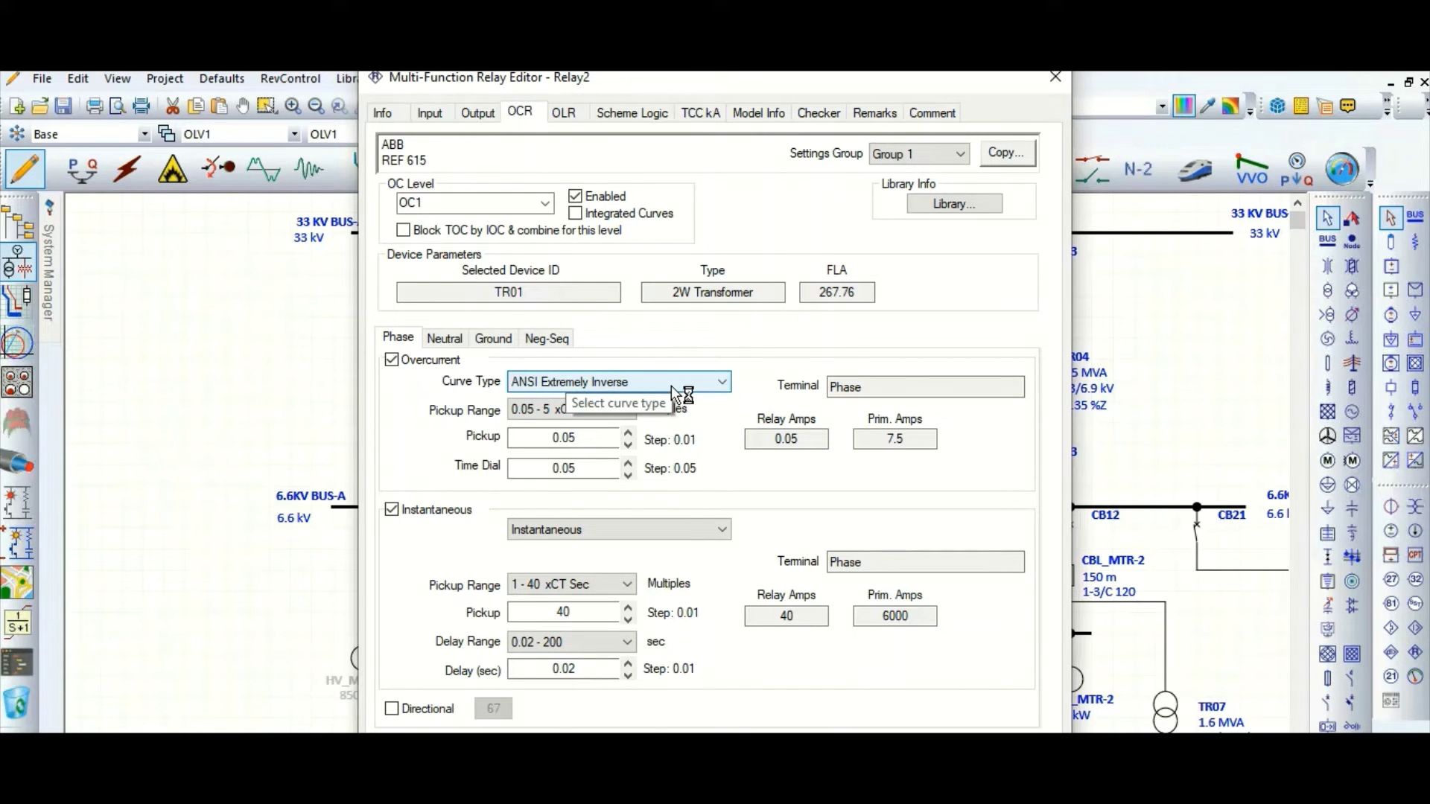
Step: Set Relay2's curve to IEC Very Inverse with pickup 0.5 and time dial 0.5
left_click(672, 386)
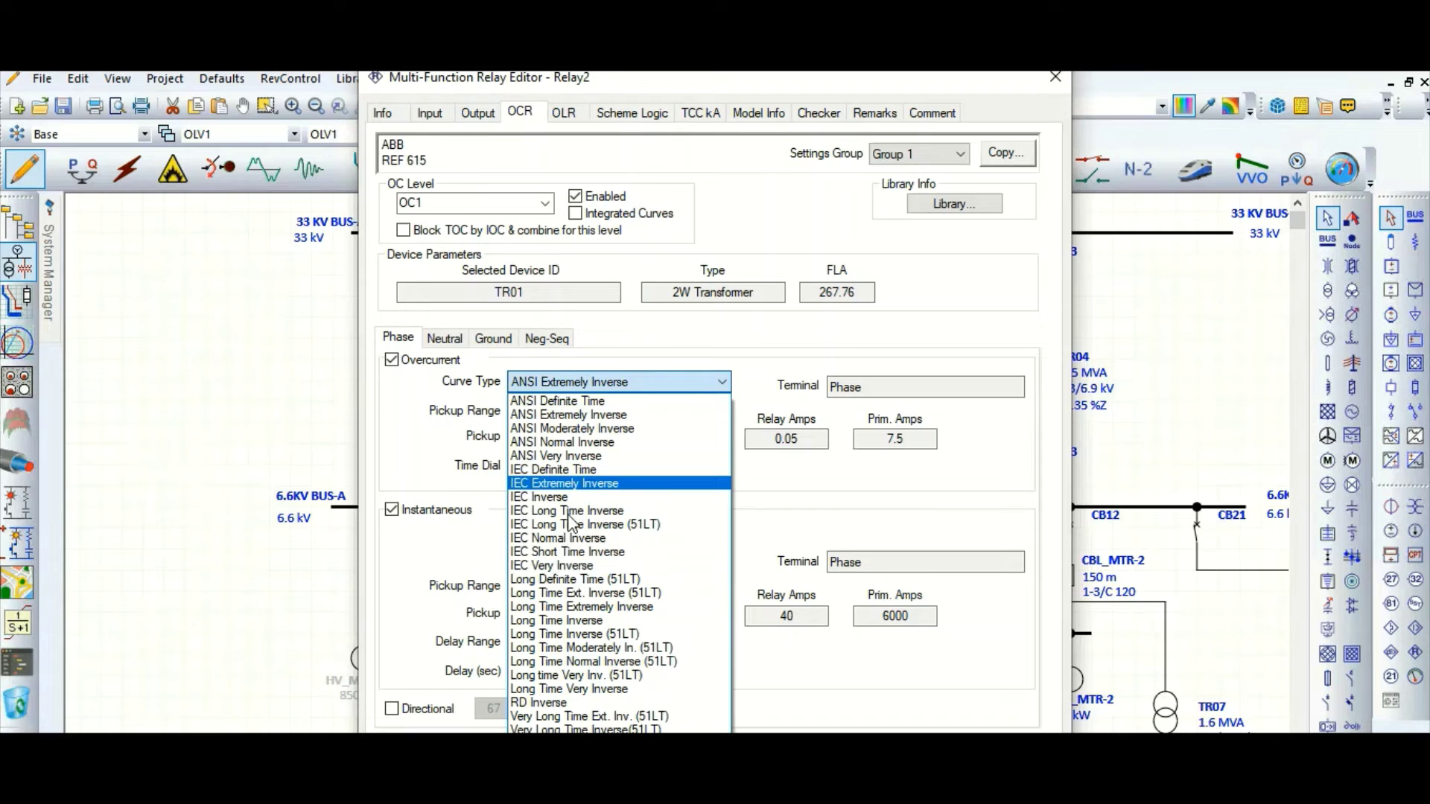
left_click(551, 566)
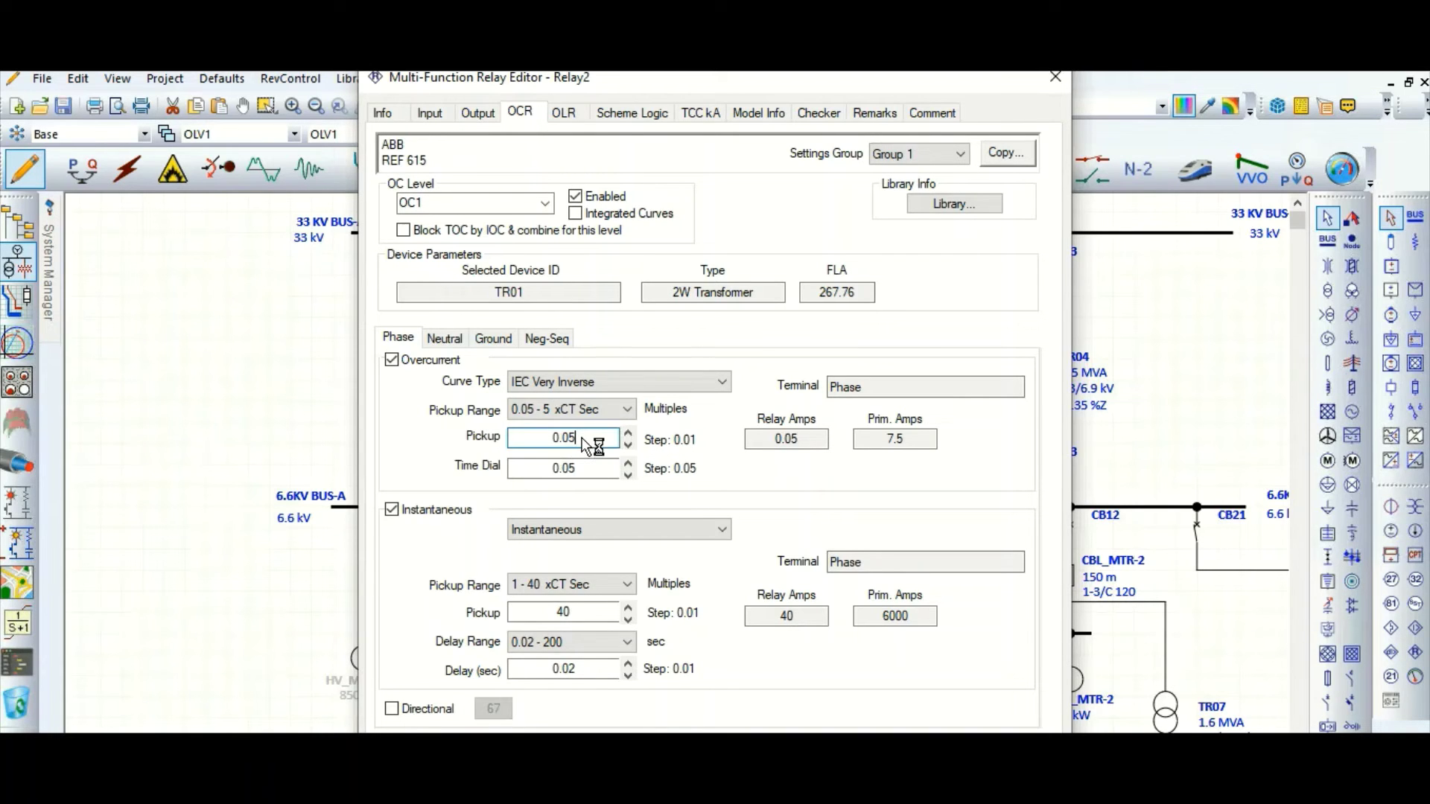
key("BackSpace")
type("5")
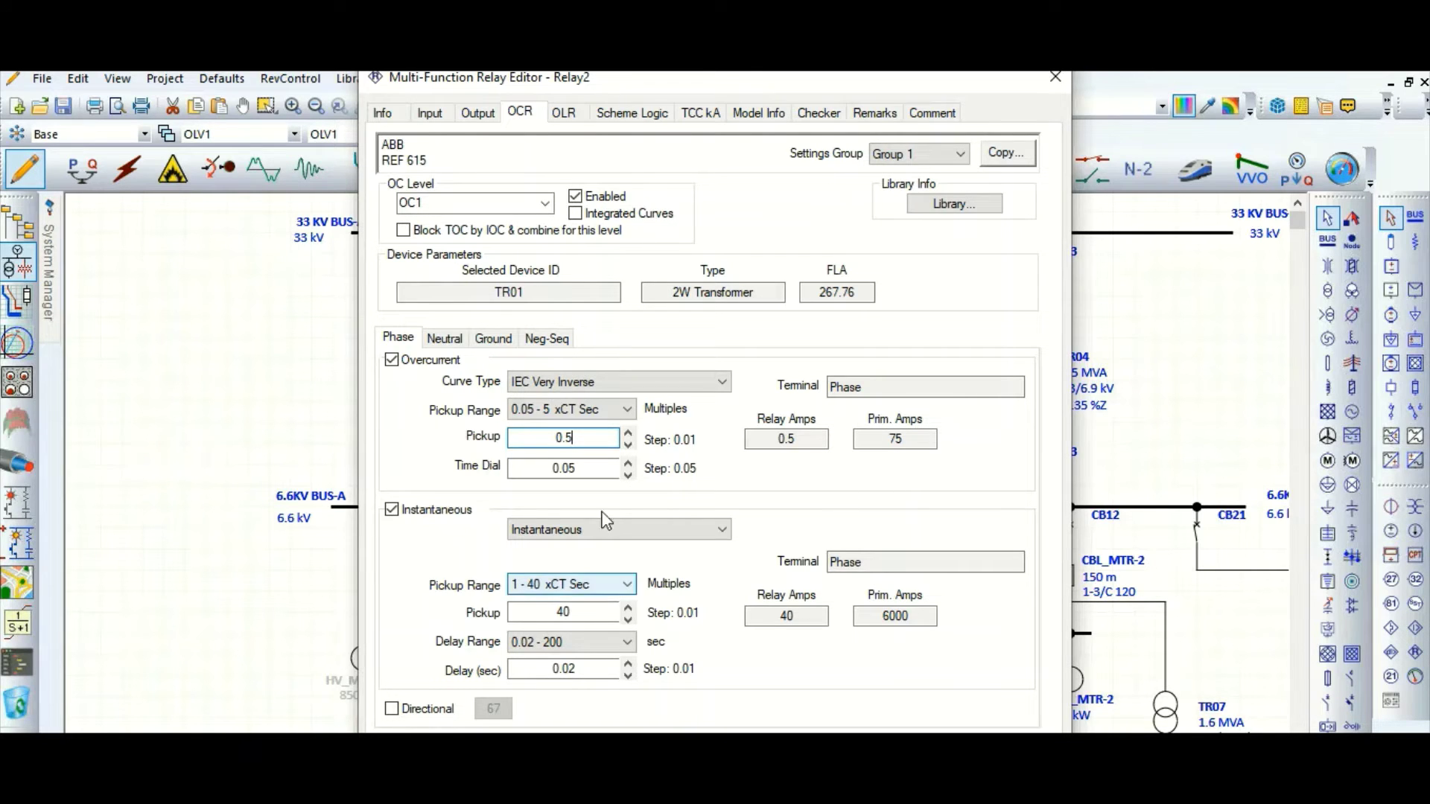
left_click(588, 470)
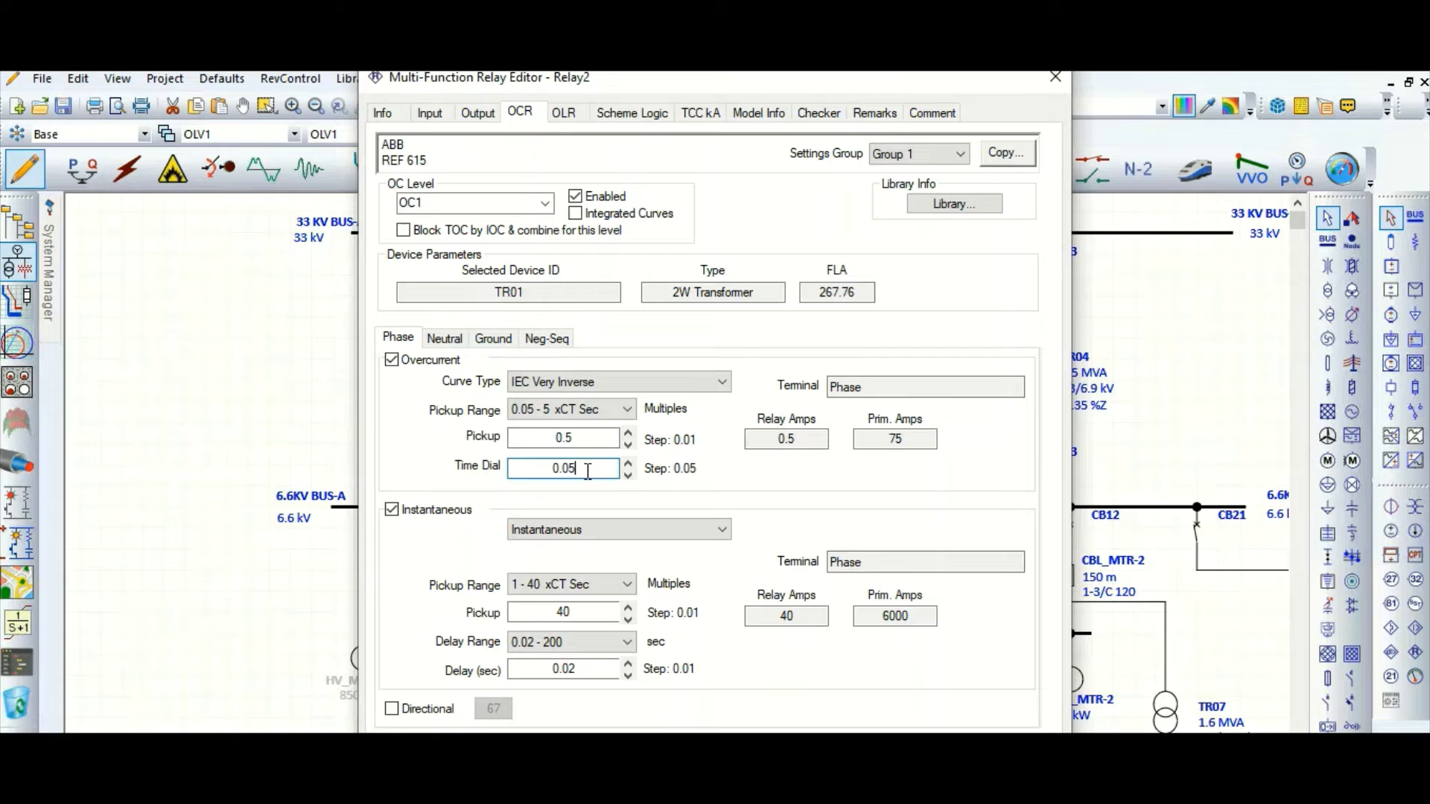
key("BackSpace")
key("BackSpace")
type("5")
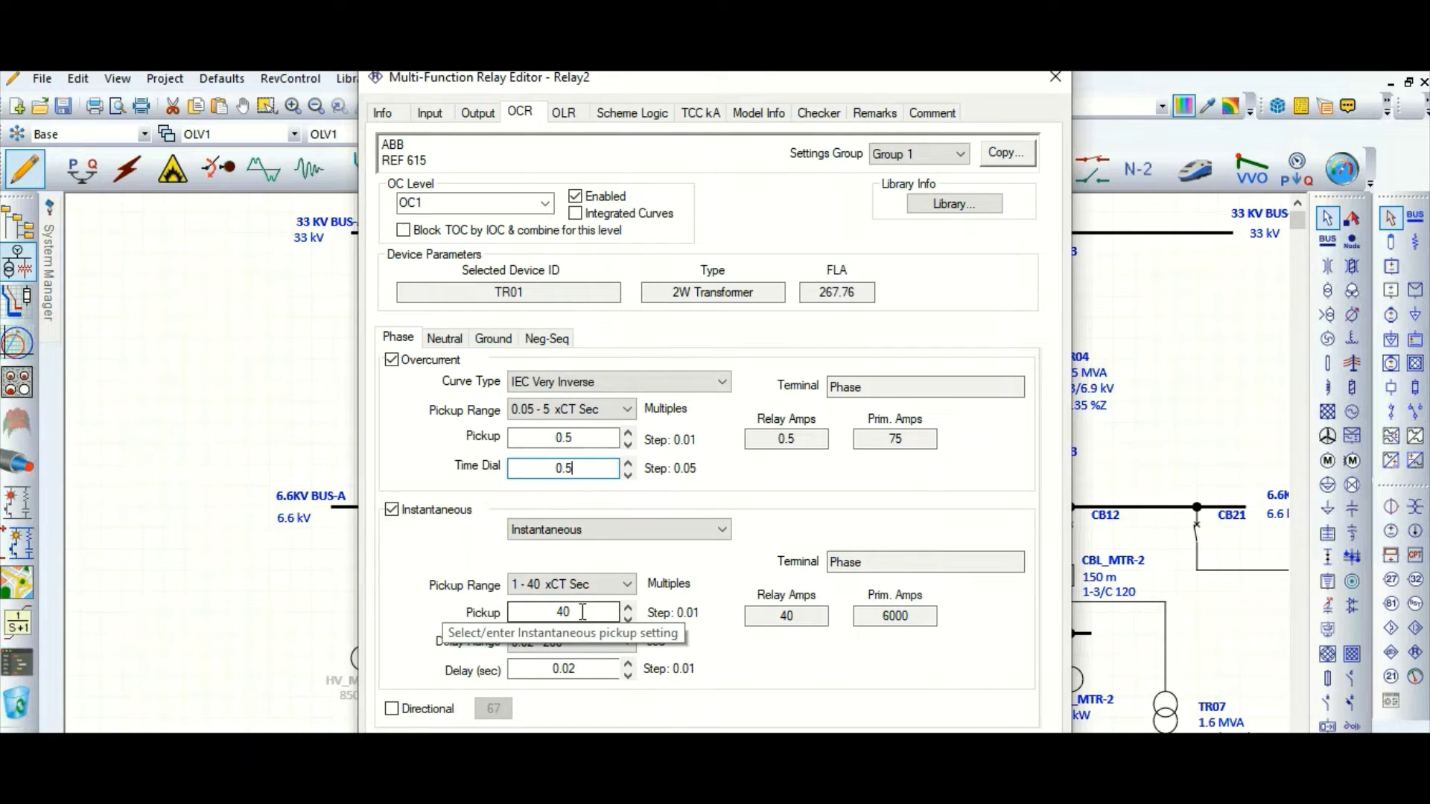
Step: Set Relay2's instantaneous pickup to 13 with a 0.04 s delay
left_click_drag(582, 611, 520, 615)
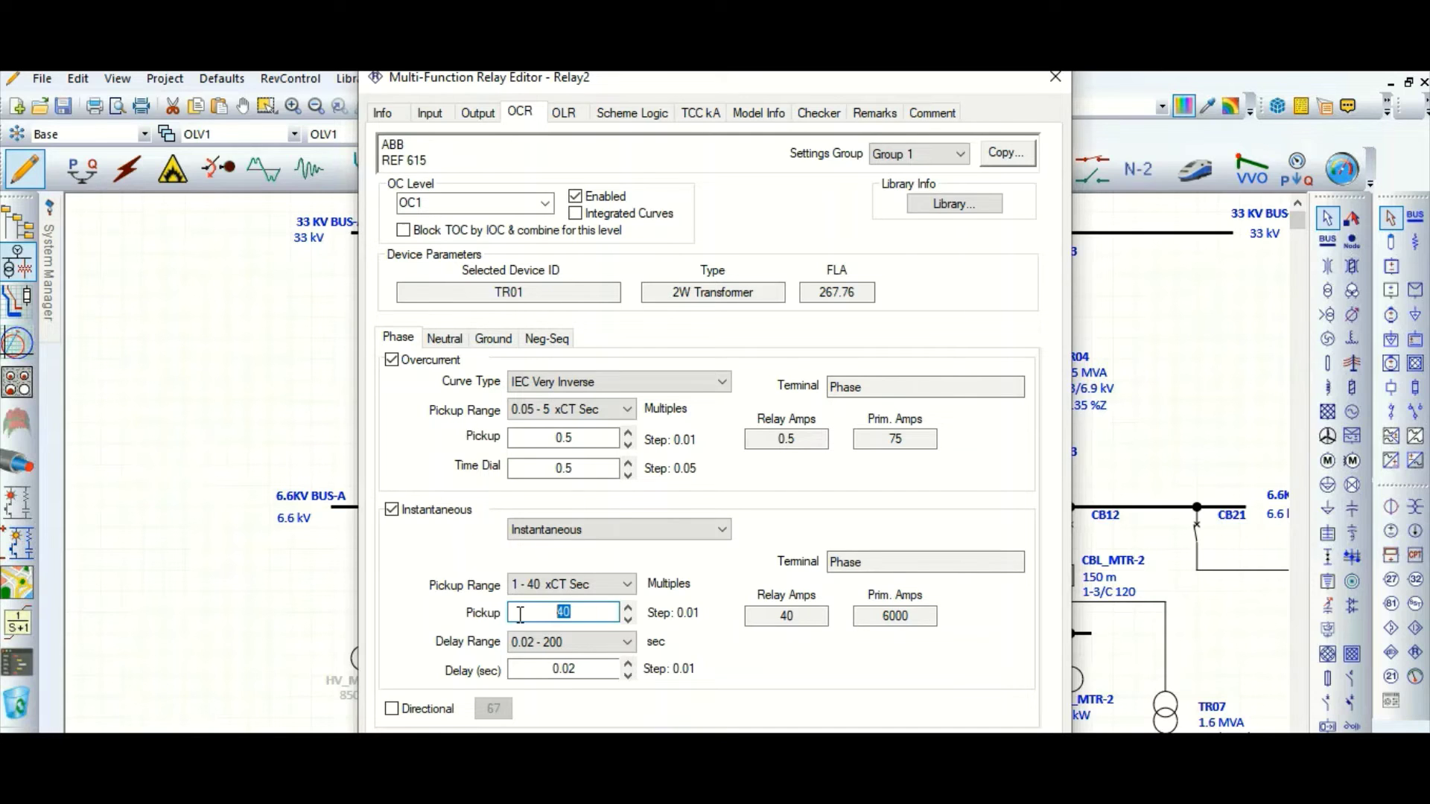
type("13")
left_click(591, 669)
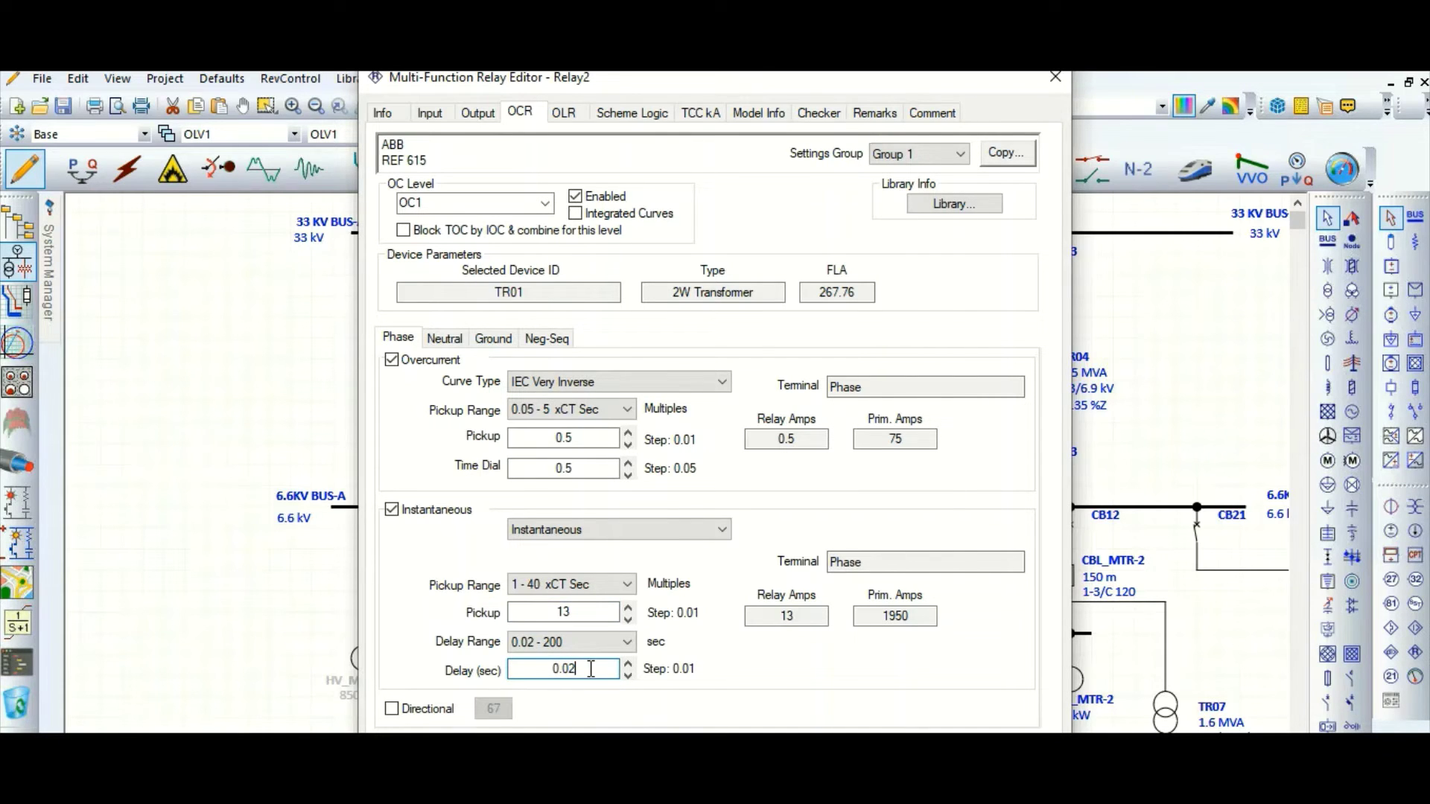
type("4")
Step: Disable Relay2's thermal overload protection and apply the settings
left_click(568, 115)
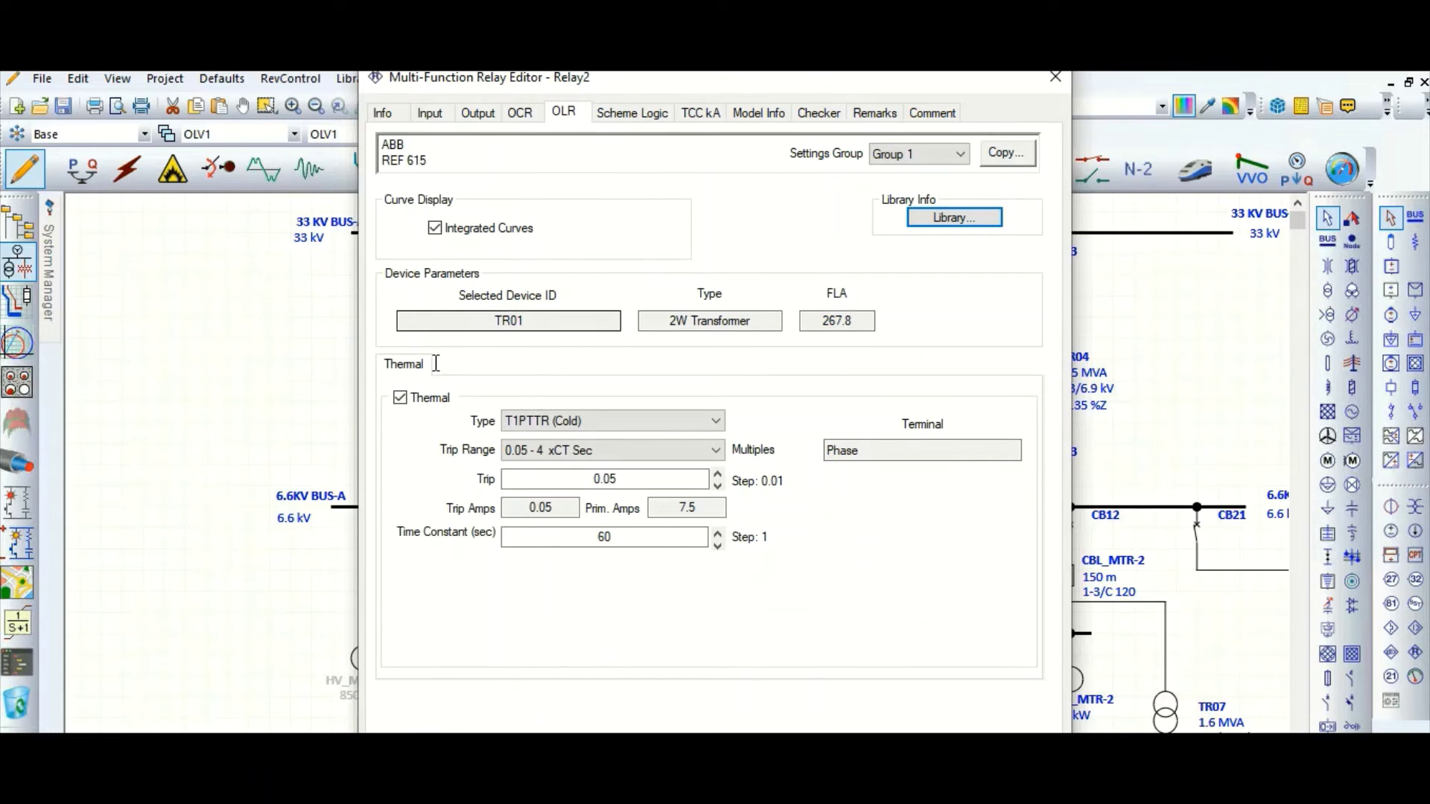
left_click(400, 397)
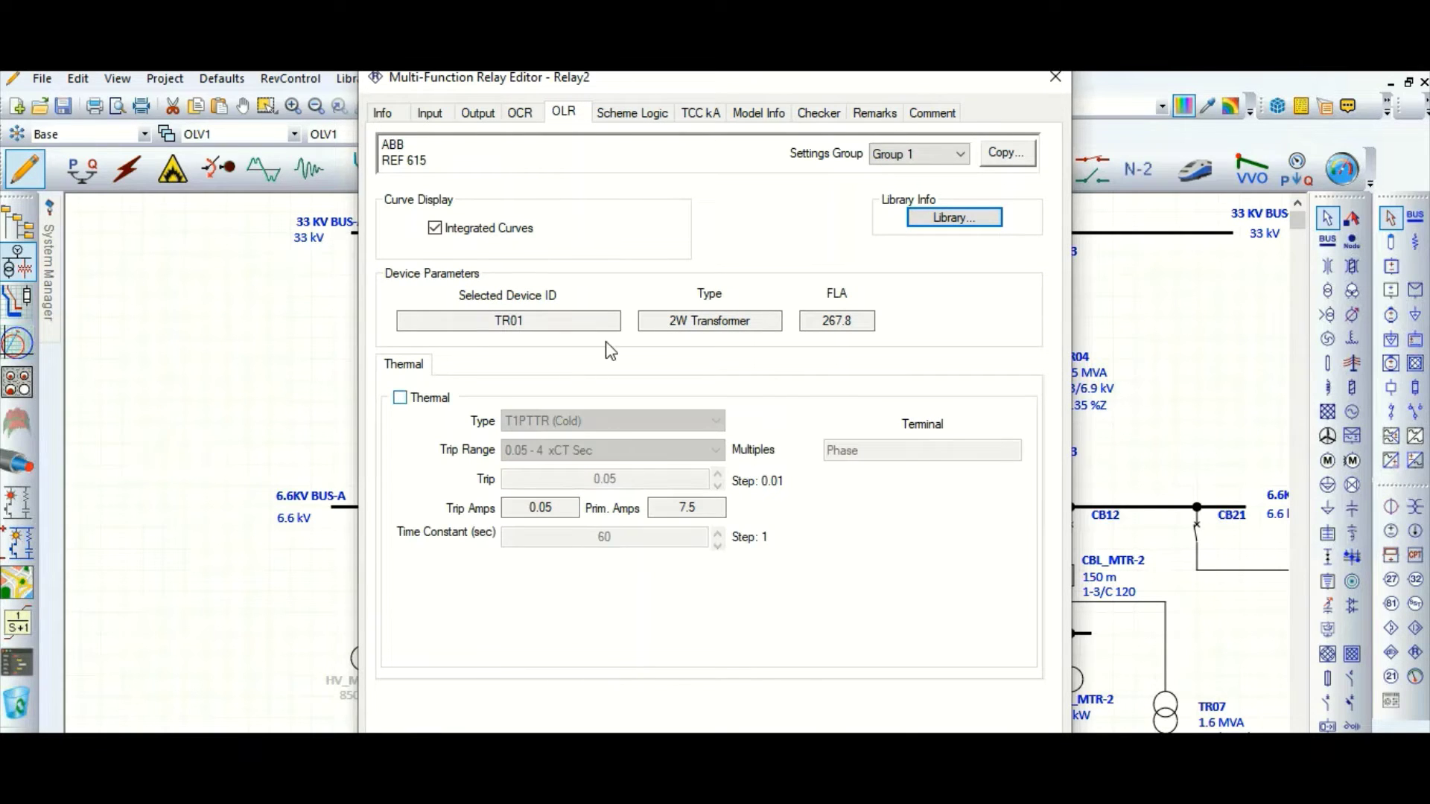
left_click(523, 115)
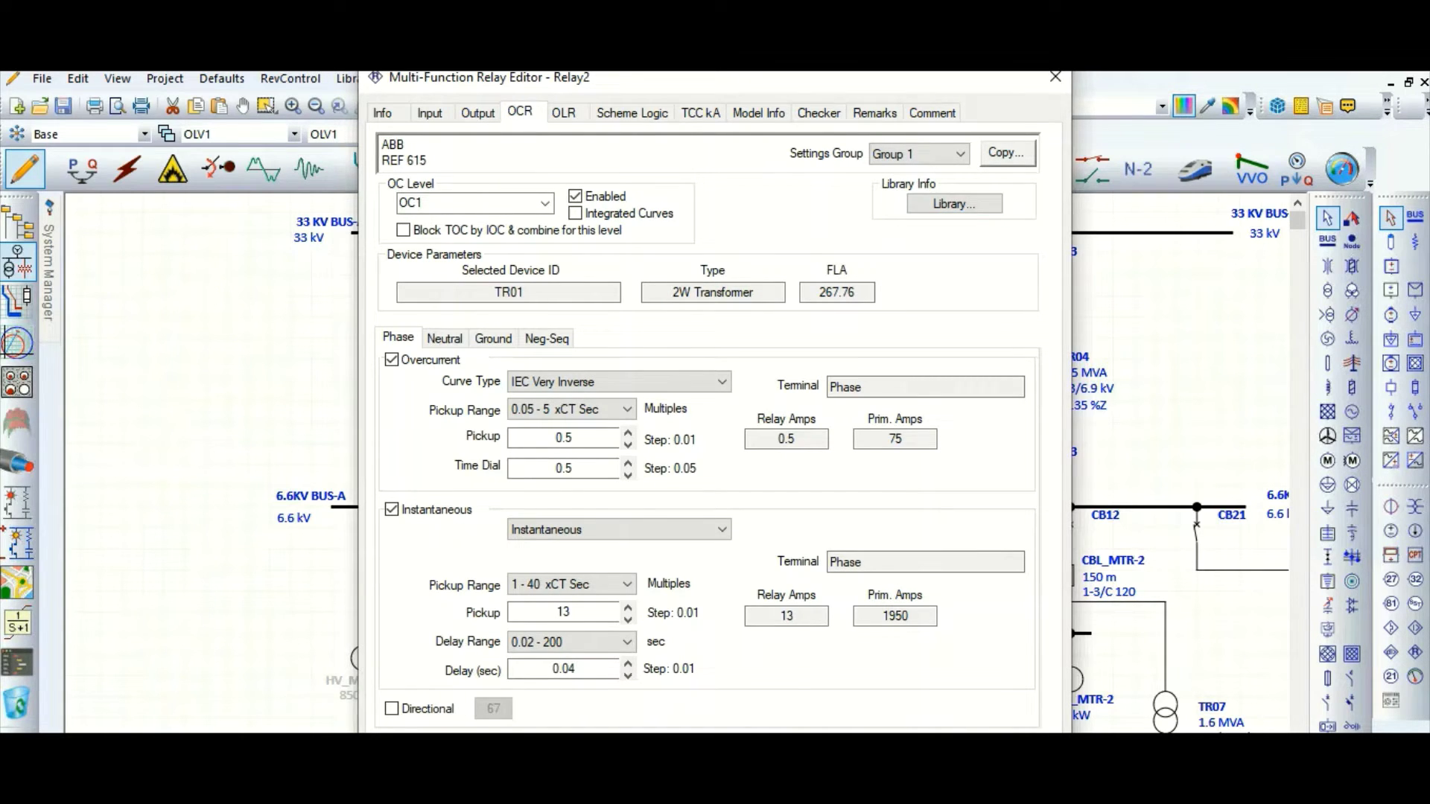
key("Return")
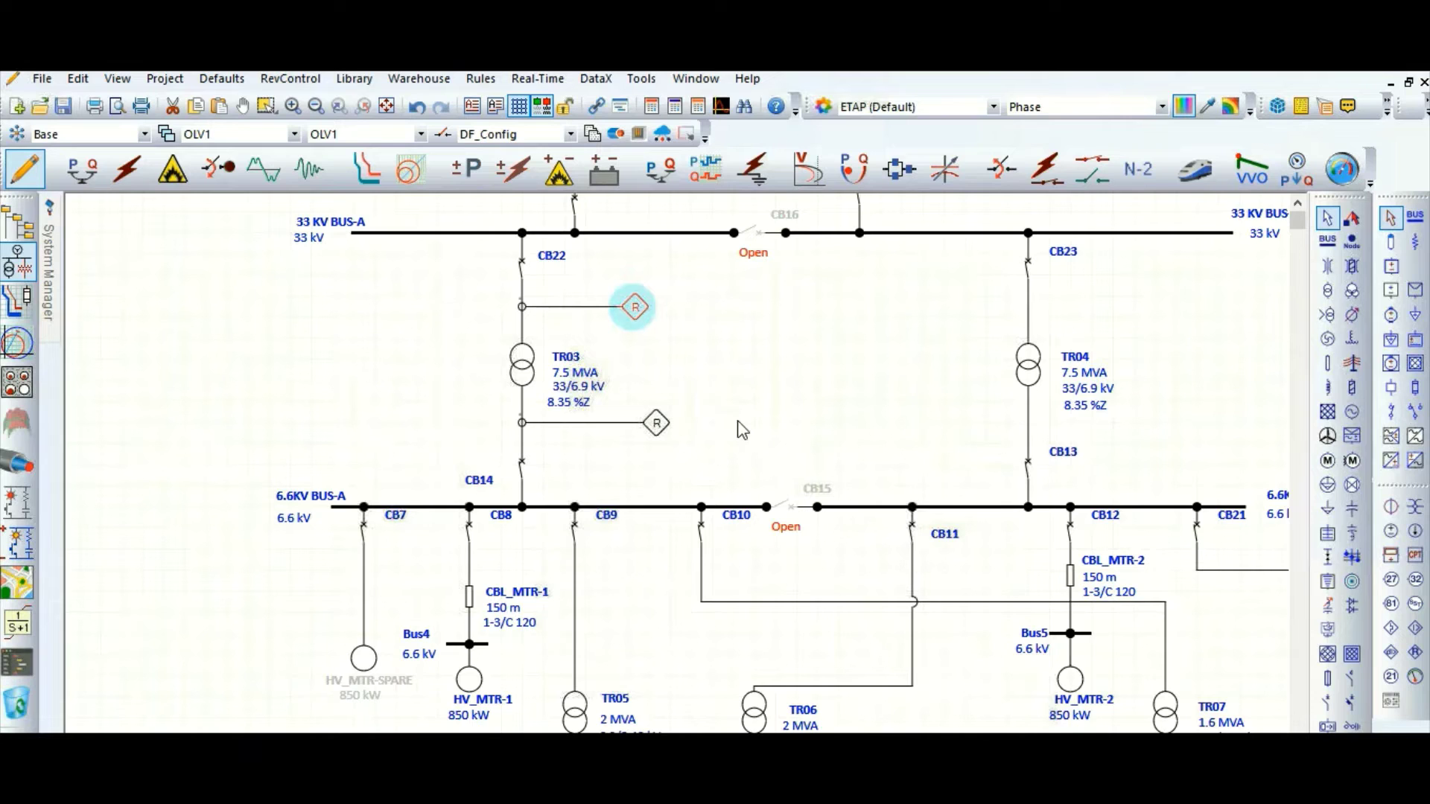
Step: In Short Circuit mode, create a Star time-current view for Relay2
left_click(366, 169)
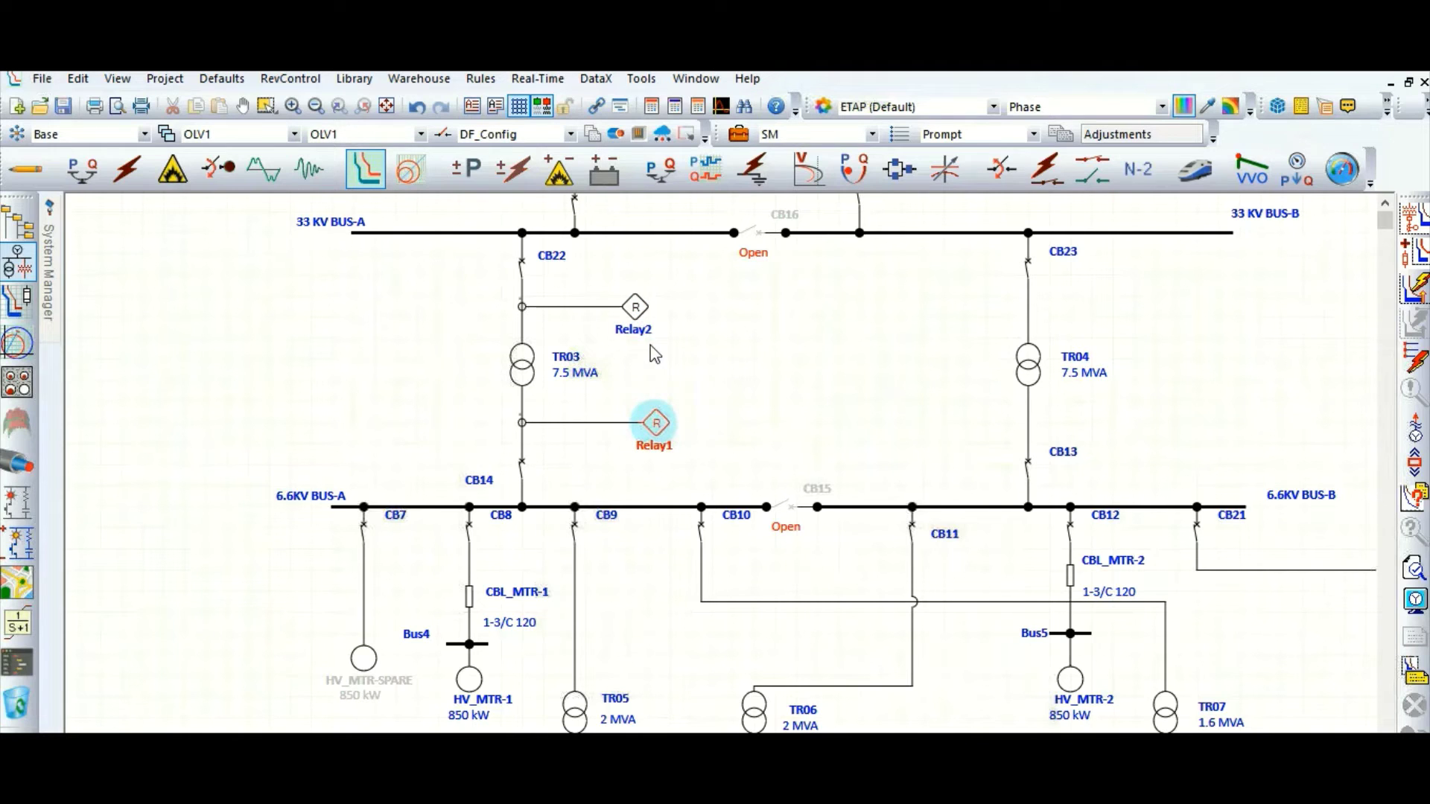
left_click(635, 307)
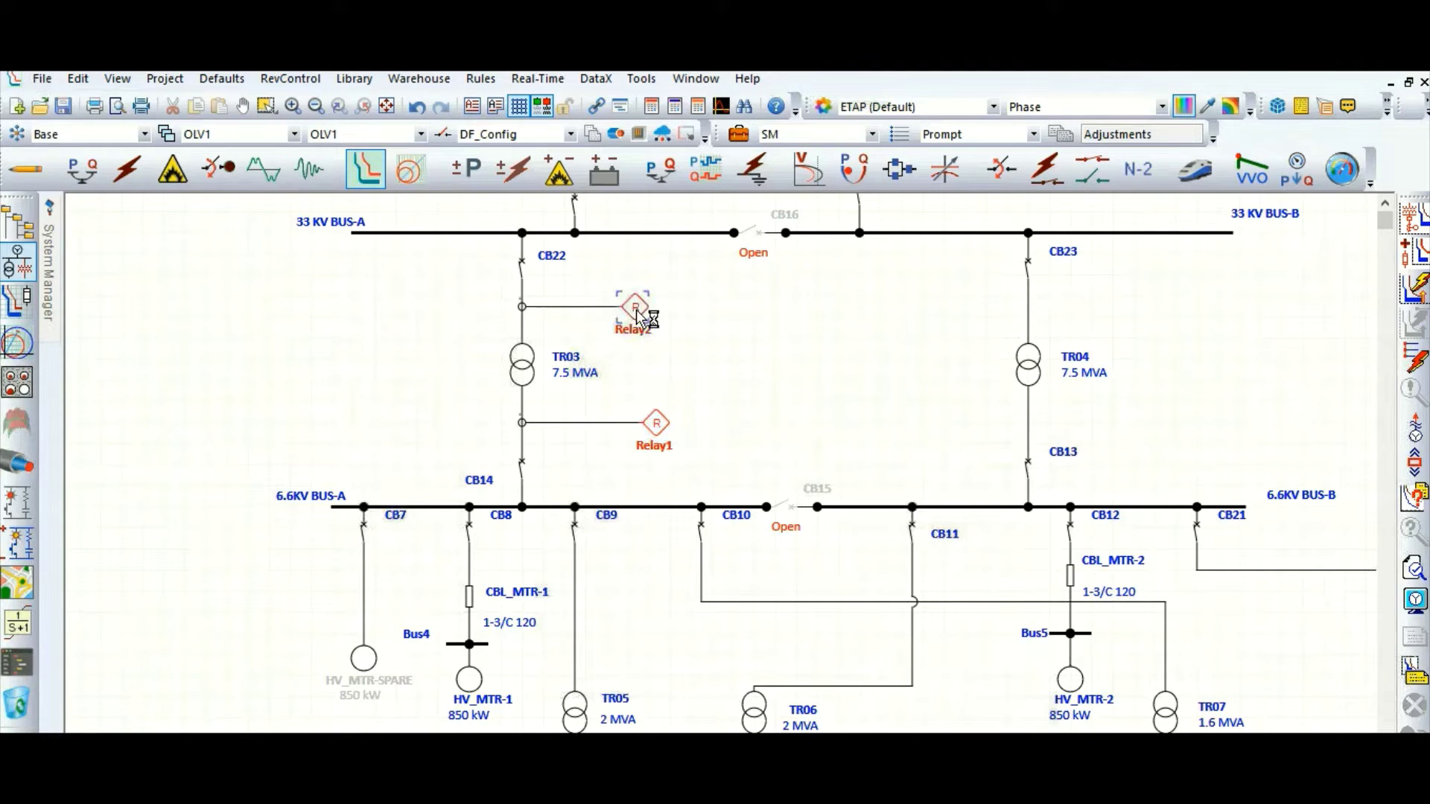
left_click(1409, 222)
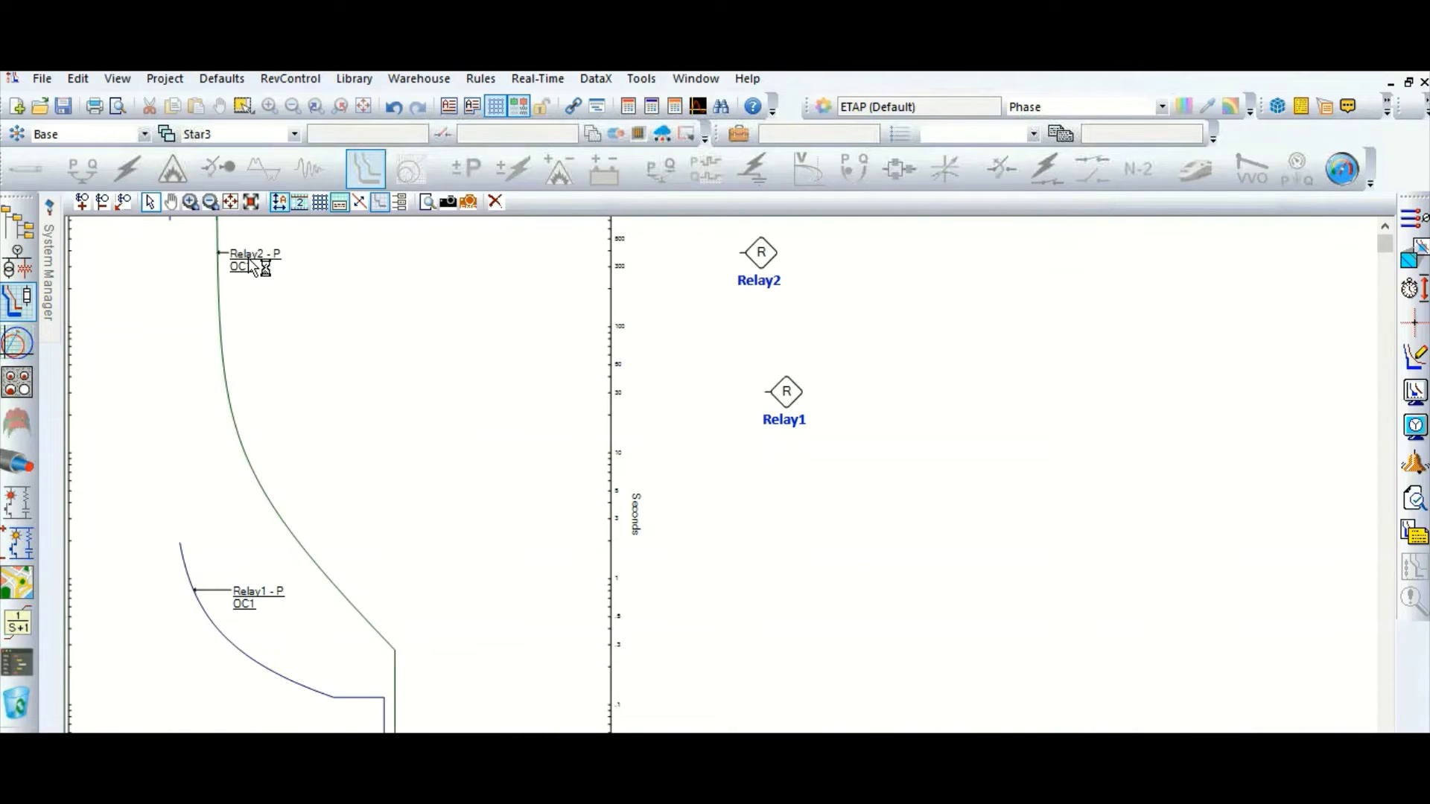
Step: Move the Relay2 curve label and give it a border and relay settings
left_click_drag(253, 267, 349, 343)
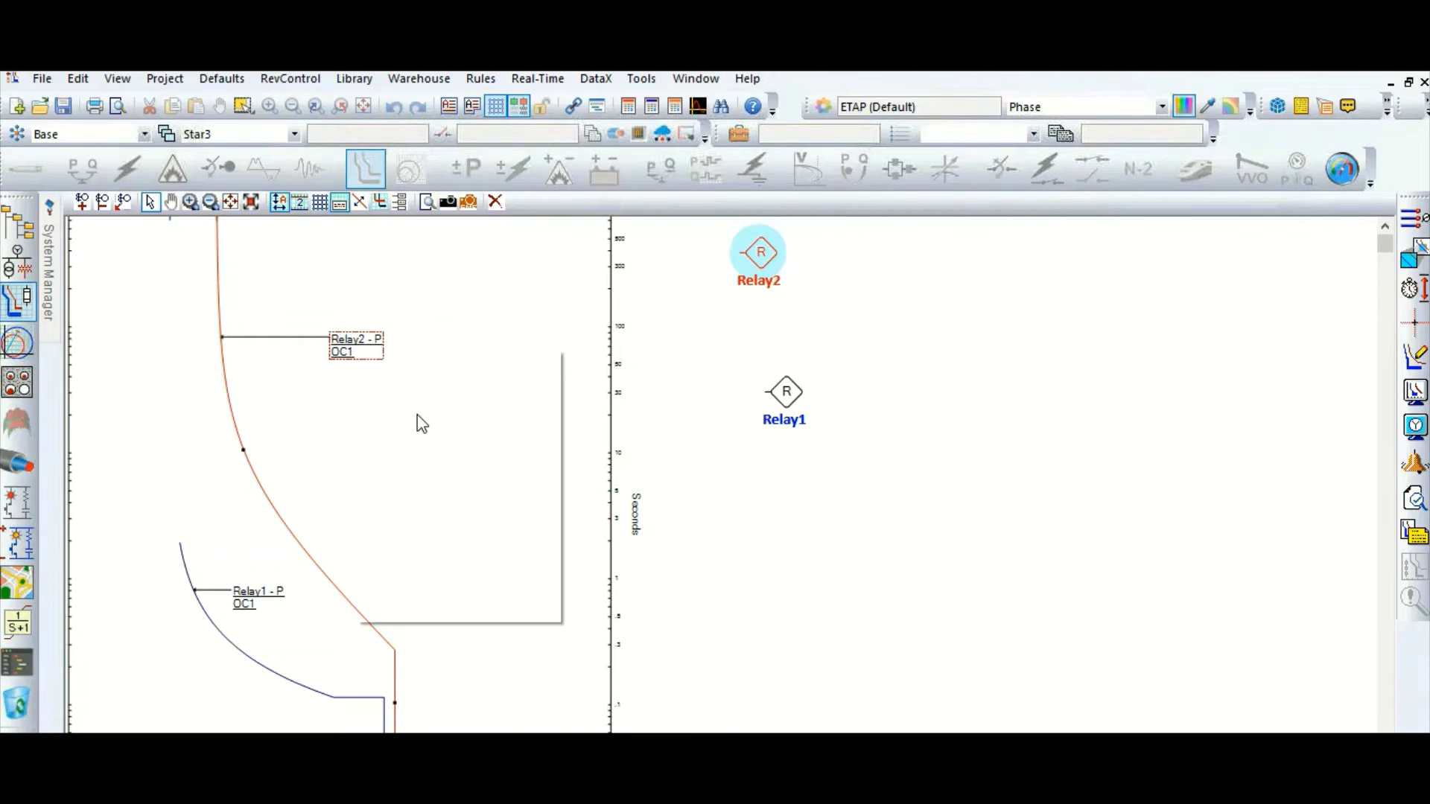
right_click(355, 348)
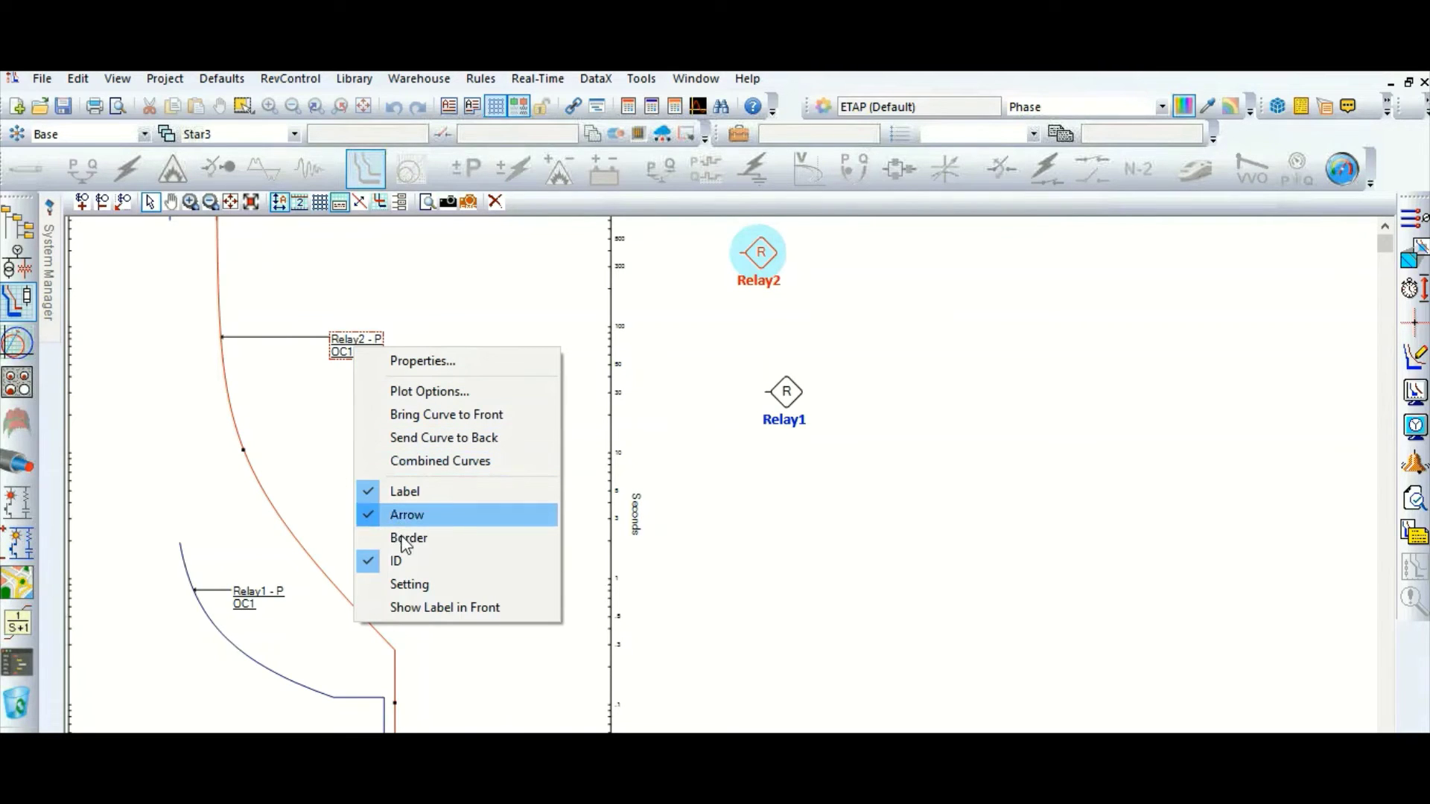
left_click(401, 536)
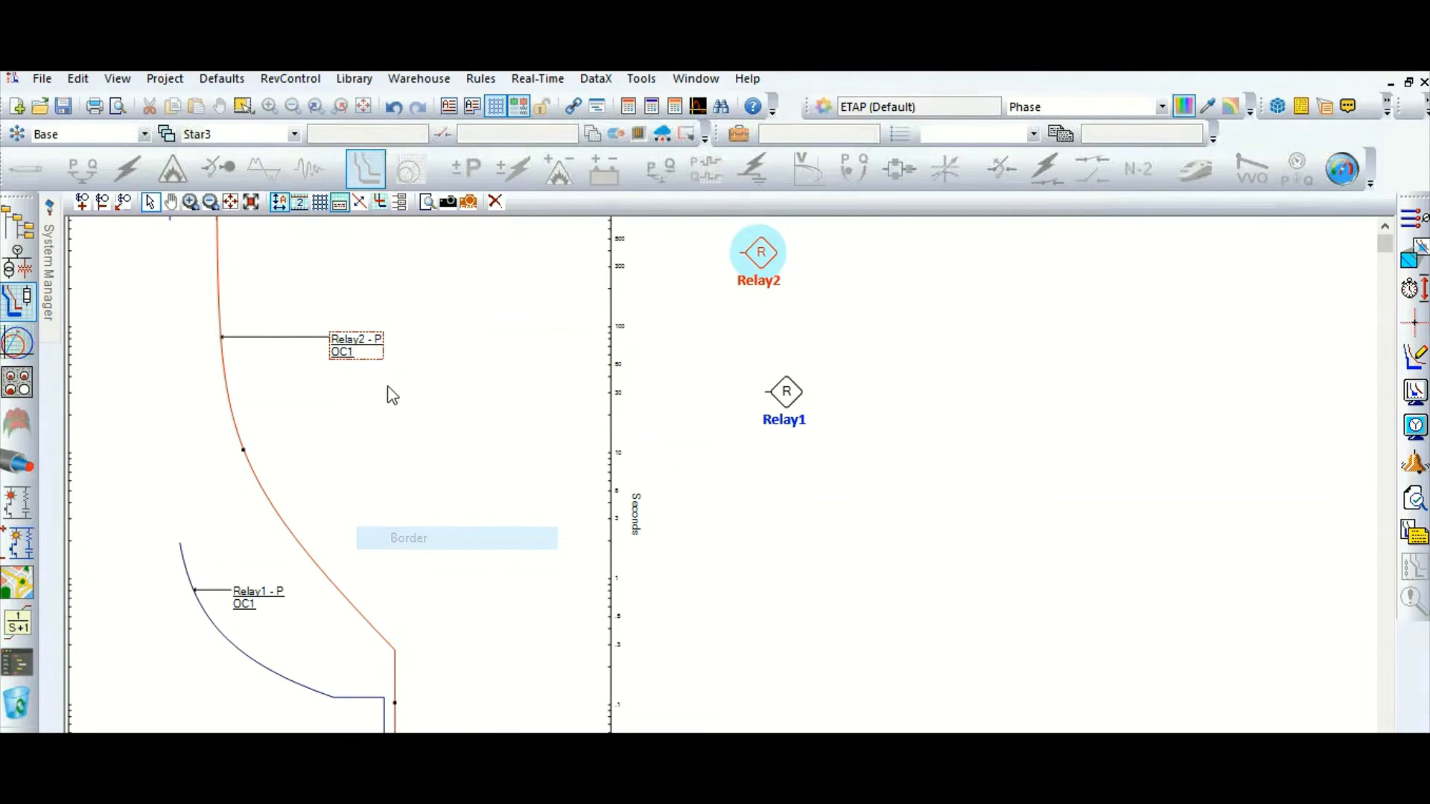
right_click(364, 345)
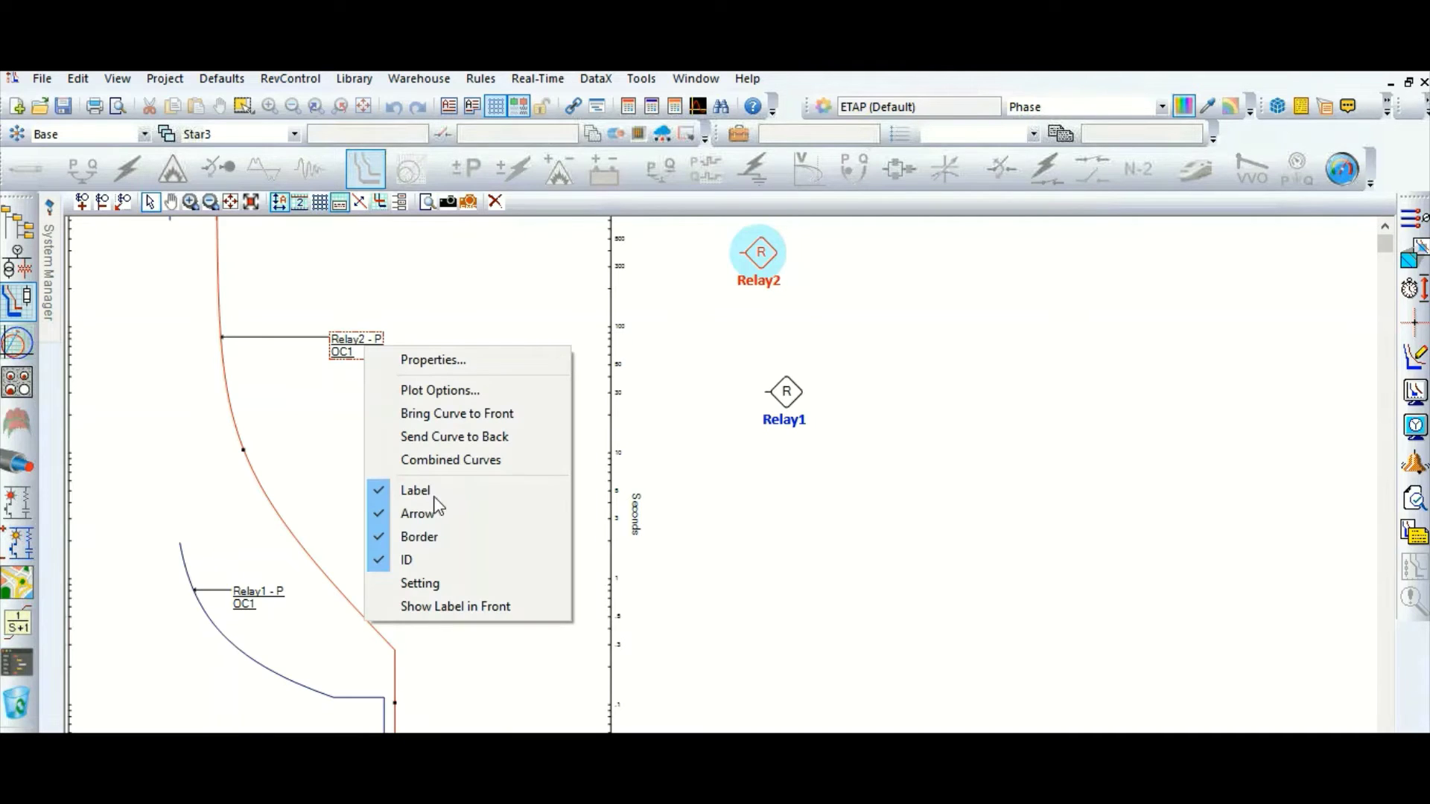
left_click(415, 582)
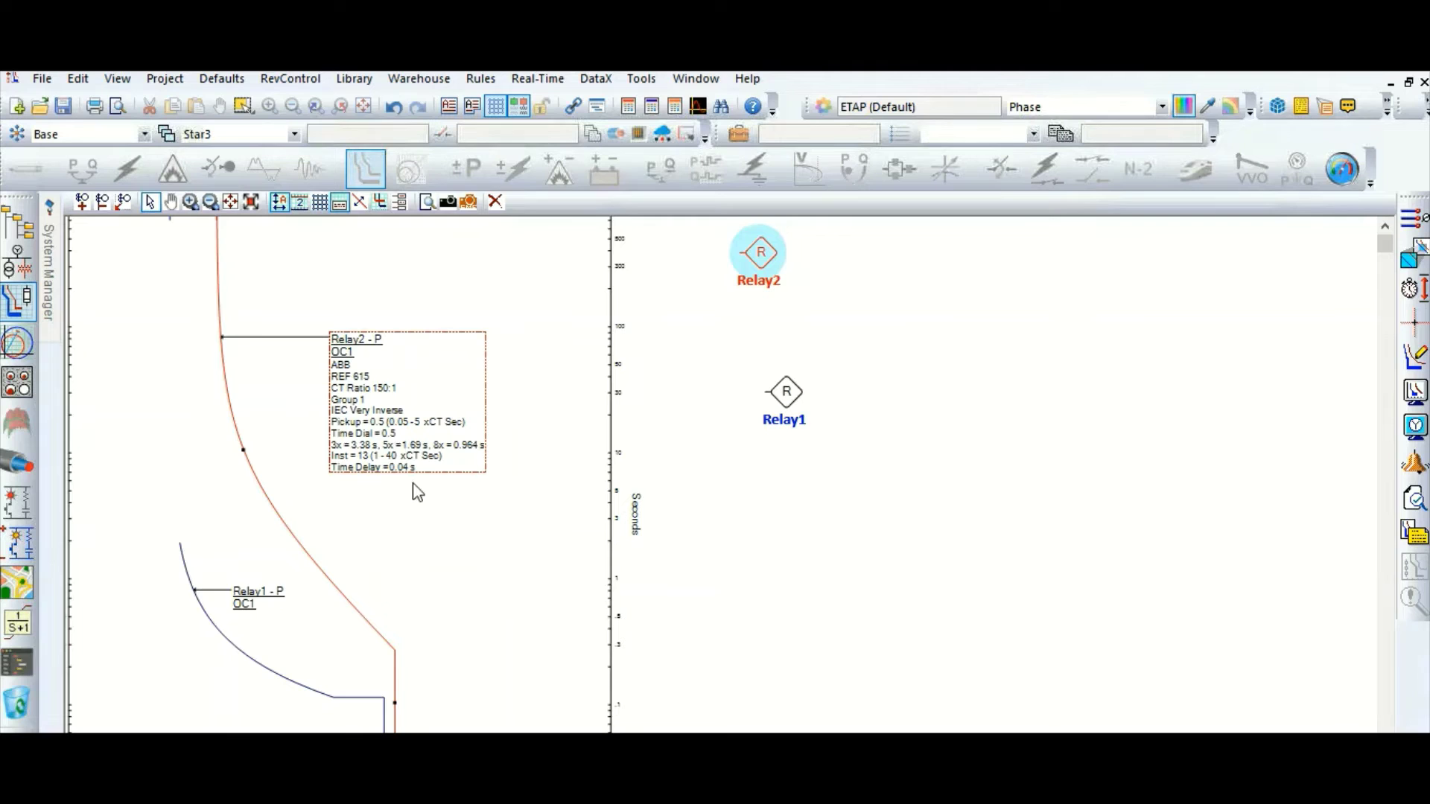
Step: Move the Relay1 curve label up and to the left
mouse_move(370, 378)
left_click(239, 585)
left_click_drag(240, 585, 111, 430)
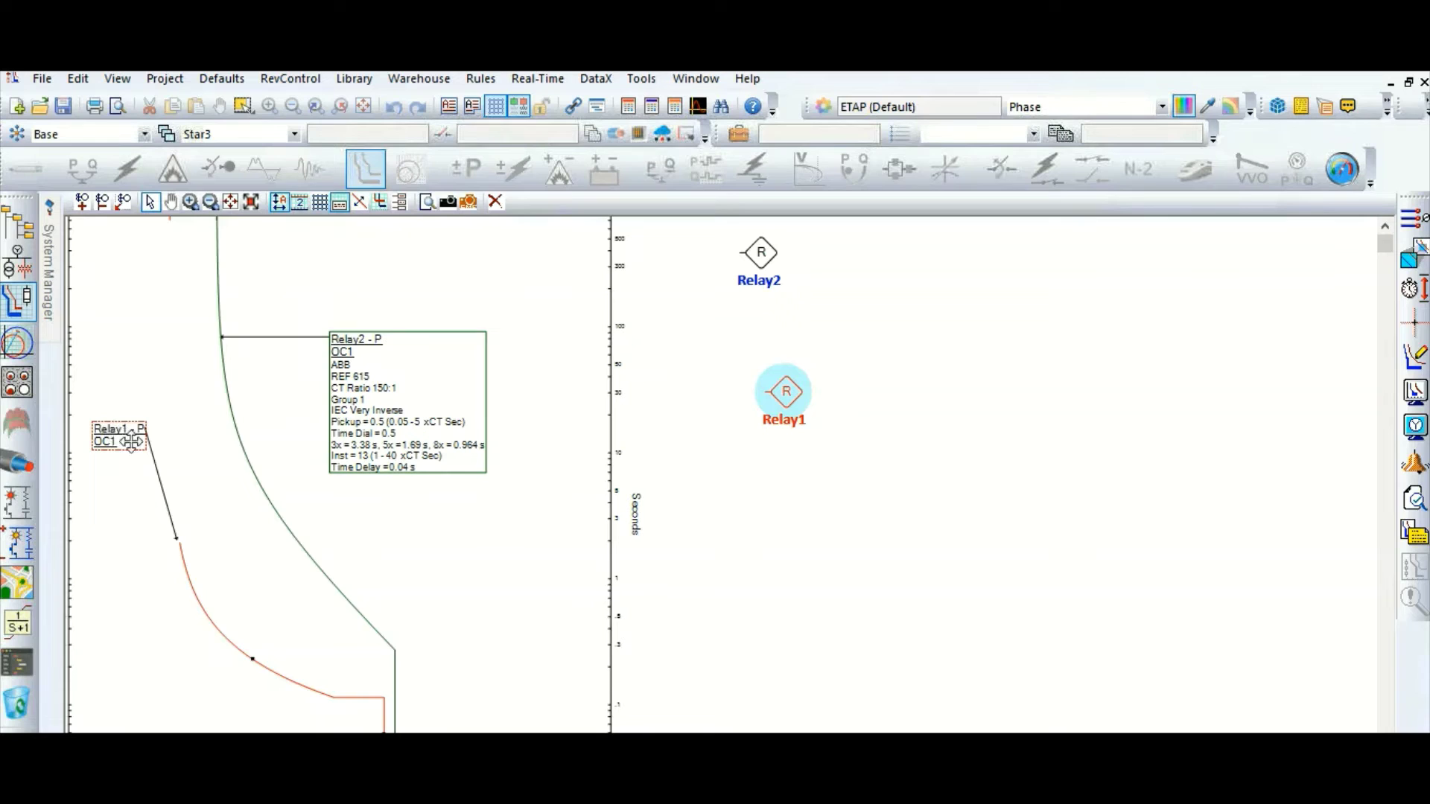
Step: Give the Relay1 plot label a border and show its relay settings
right_click(113, 432)
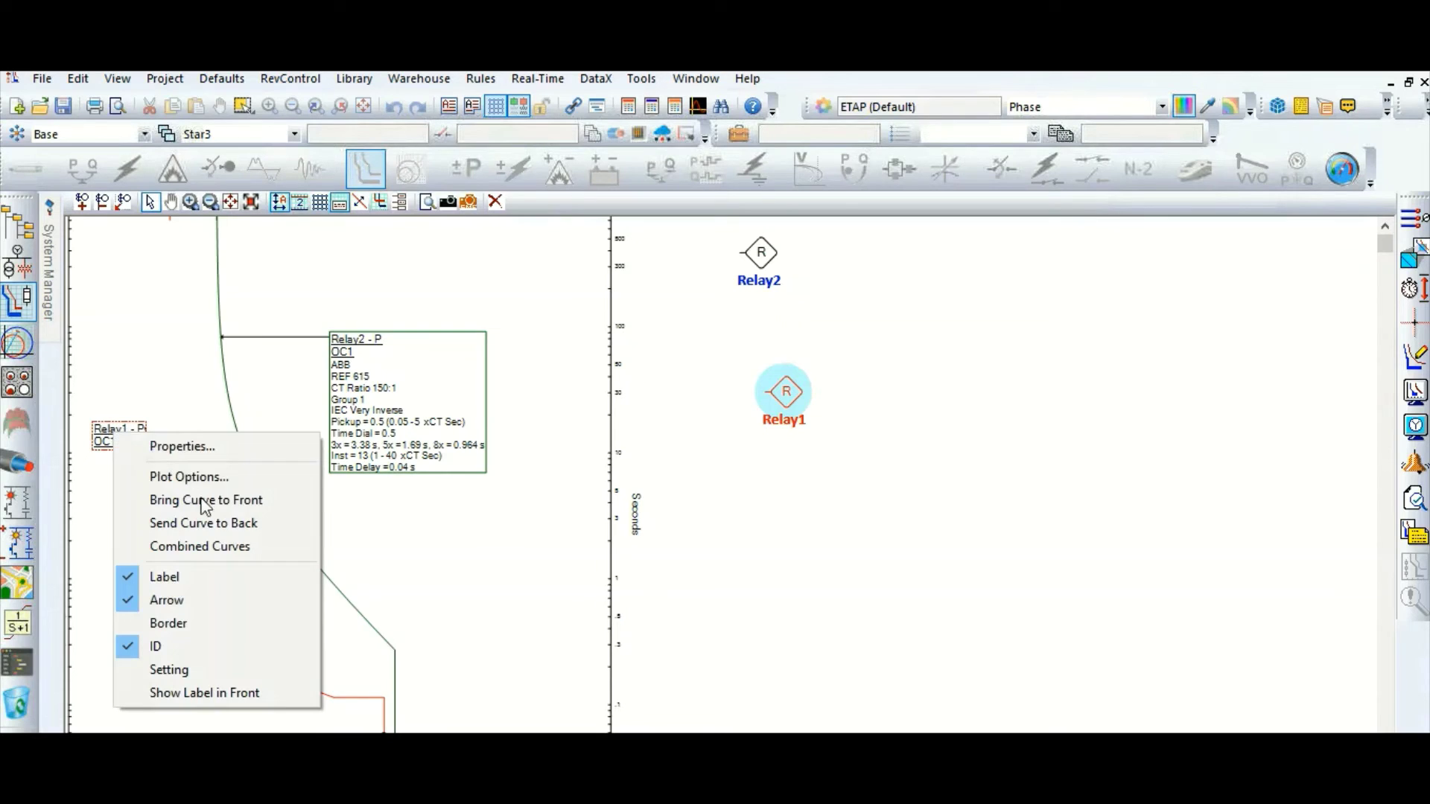
left_click(168, 623)
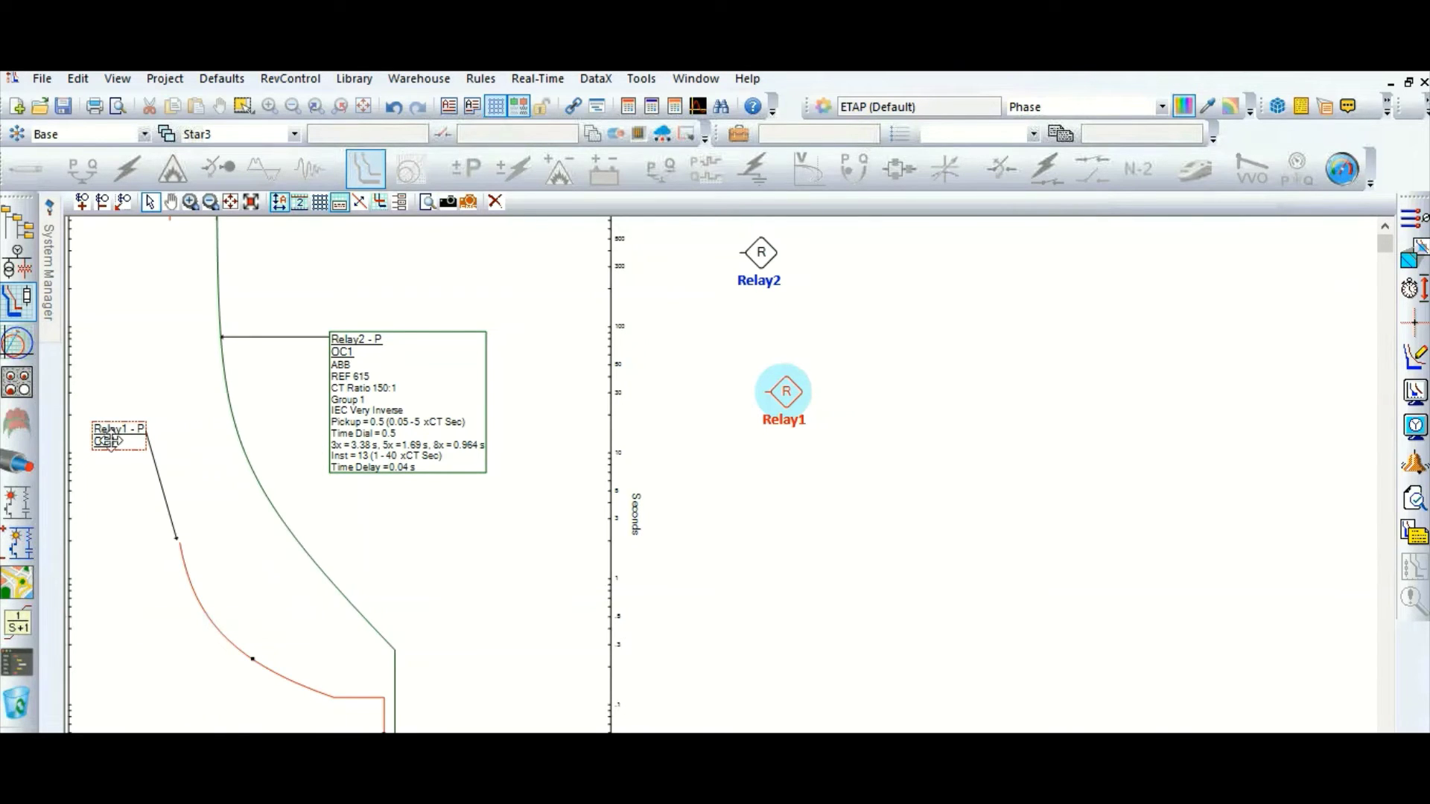
right_click(165, 488)
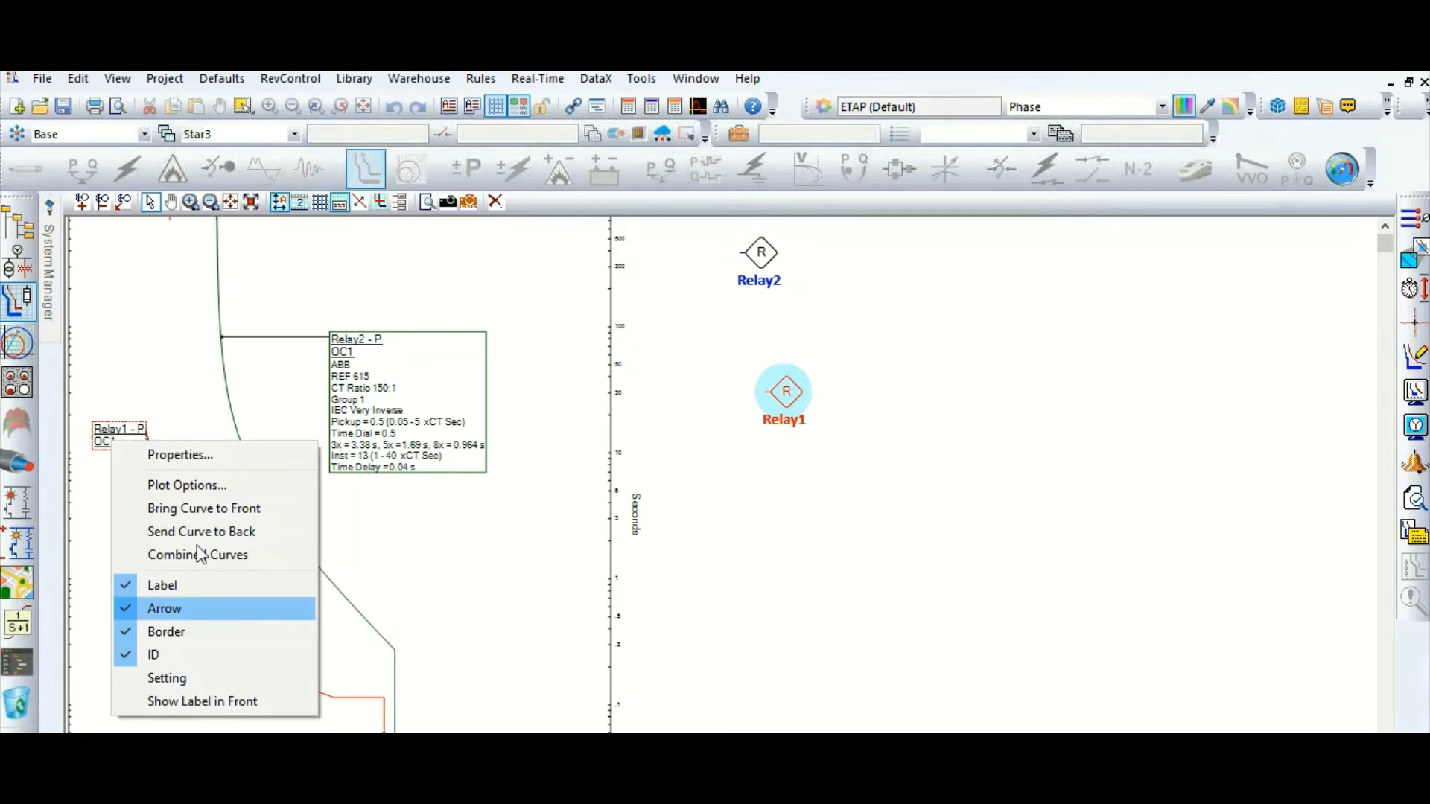
left_click(168, 677)
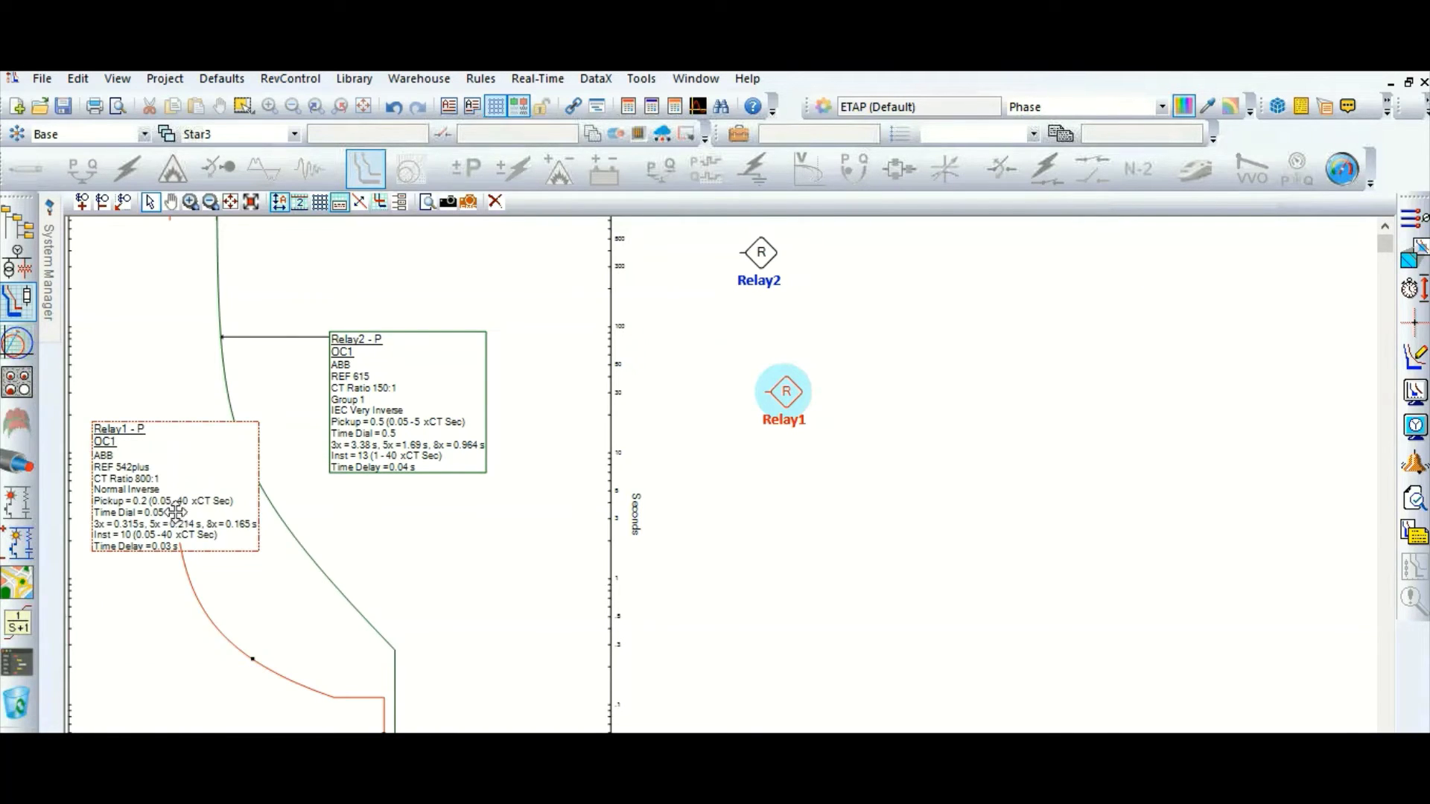
Step: Move the Relay1 label beside its curve and bring up Relay1's overcurrent settings
left_click_drag(178, 513, 519, 615)
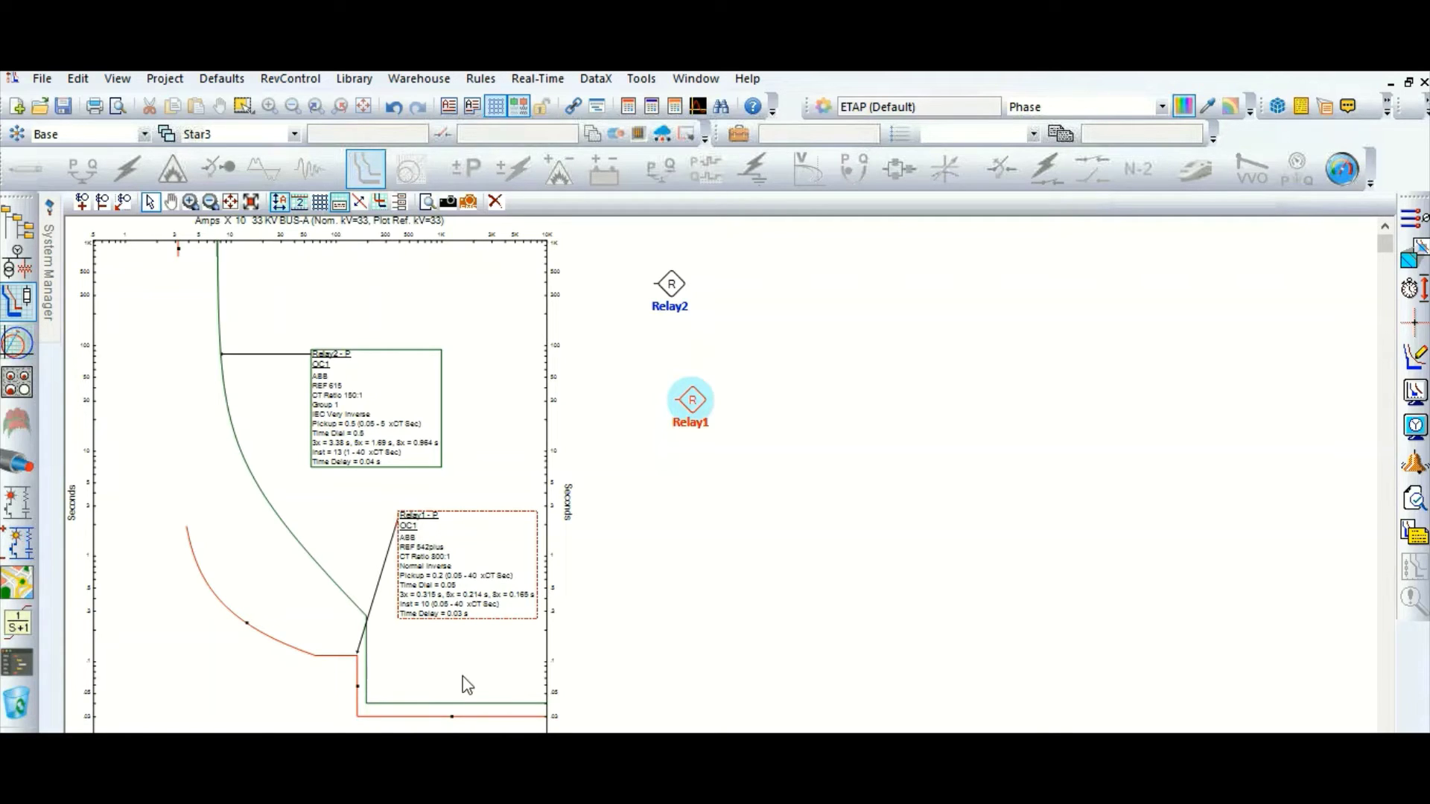
scroll(478, 628, "down", 2)
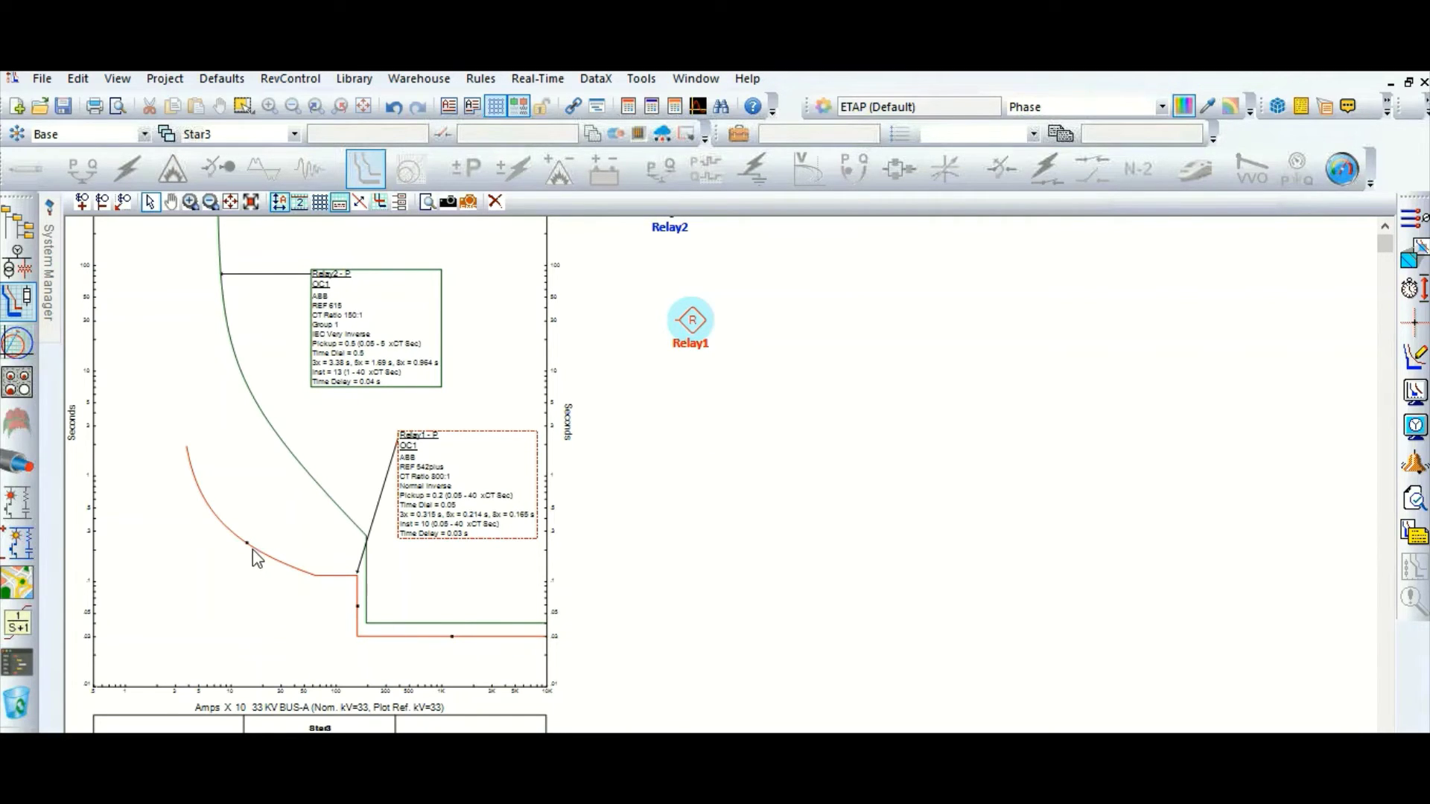
mouse_move(248, 545)
mouse_move(298, 467)
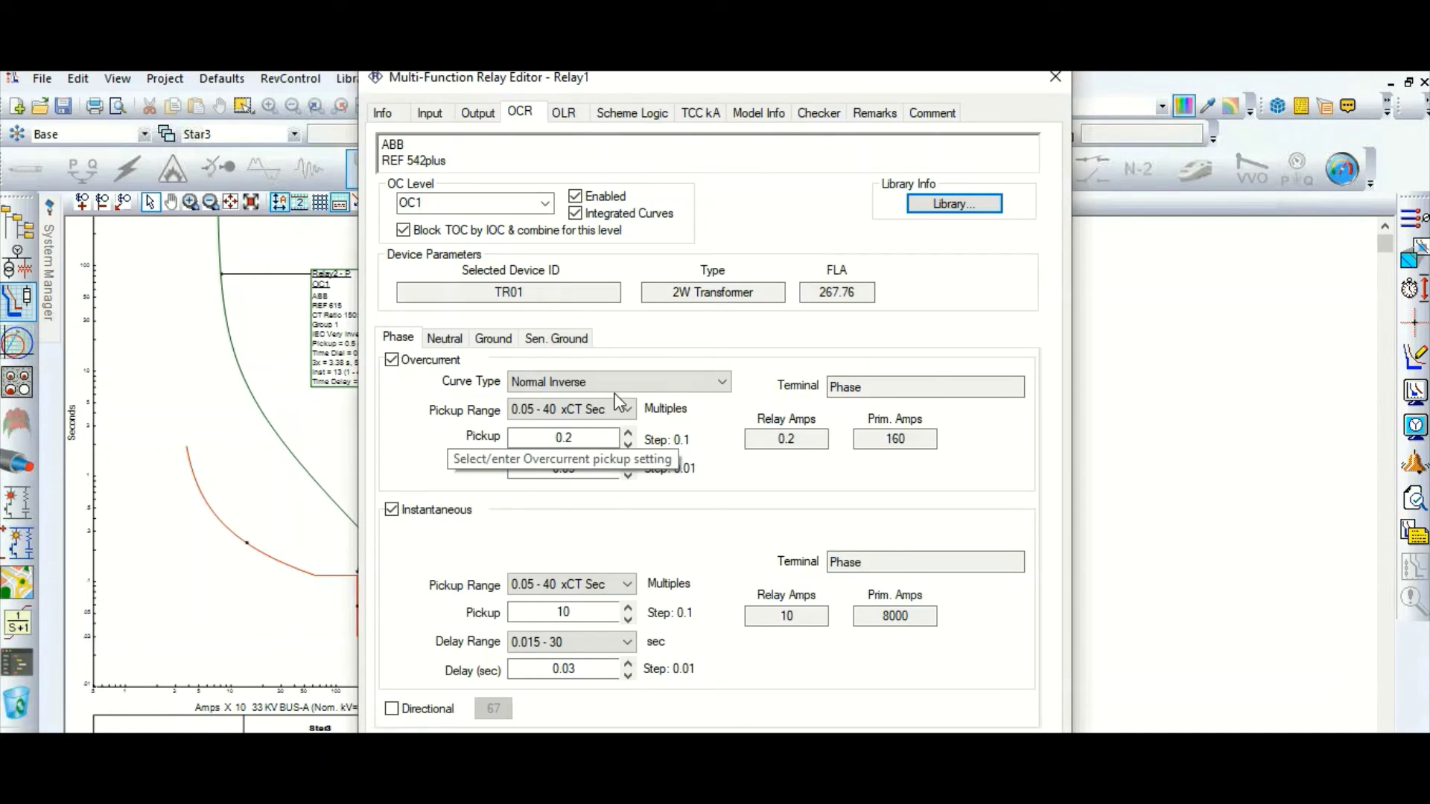
Step: Switch Relay1 to a Very Inverse curve and raise it to time dial 0.35
left_click(628, 381)
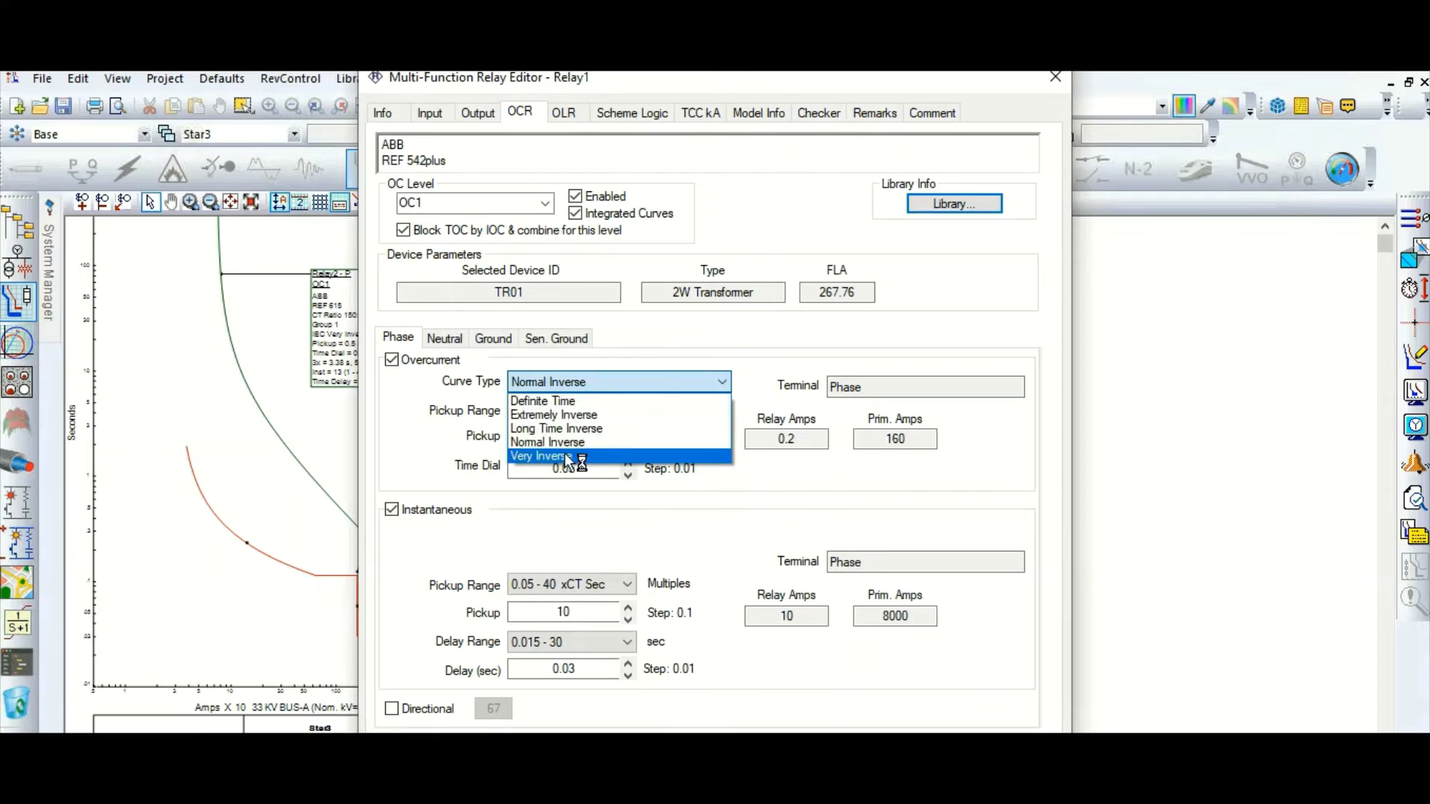
left_click(566, 456)
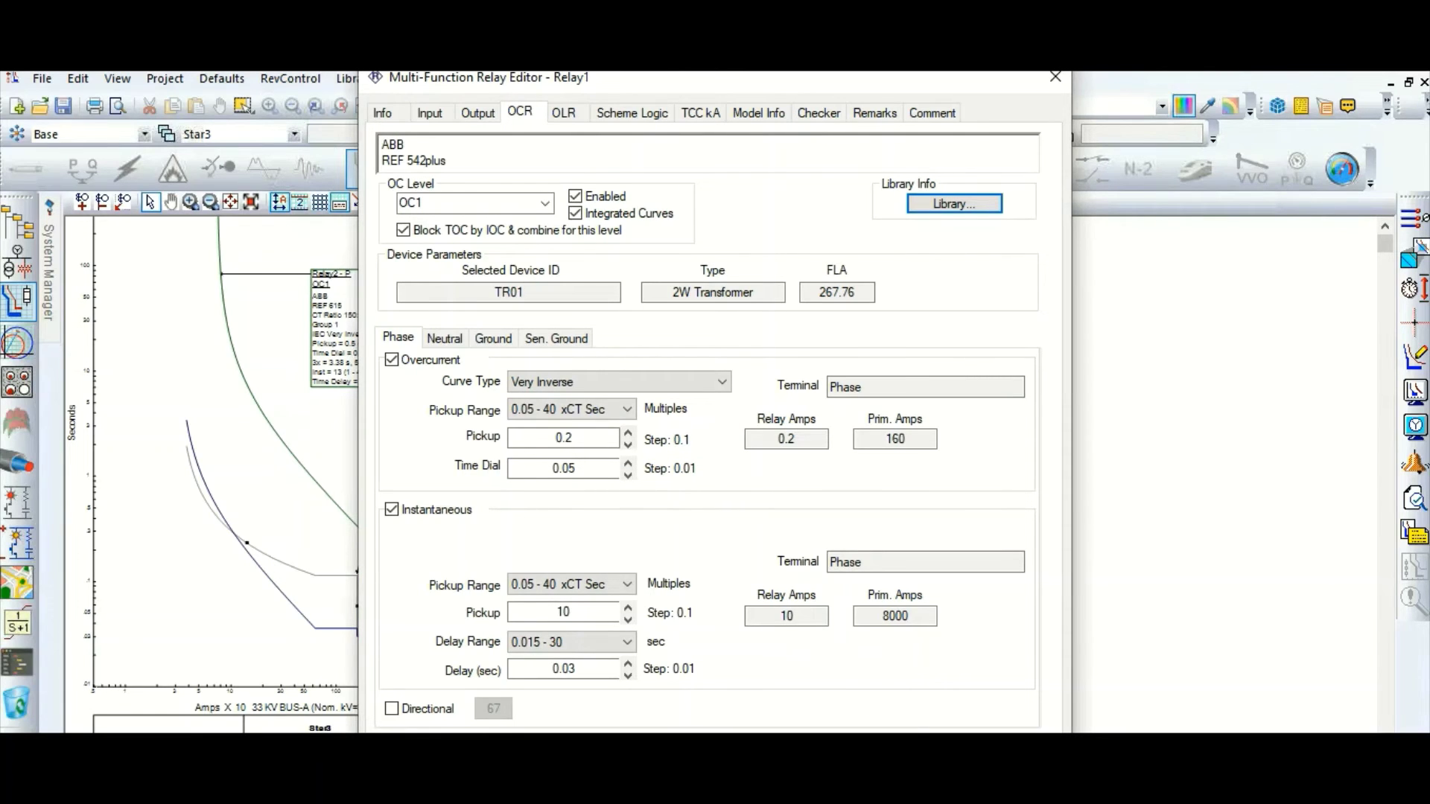
key("Return")
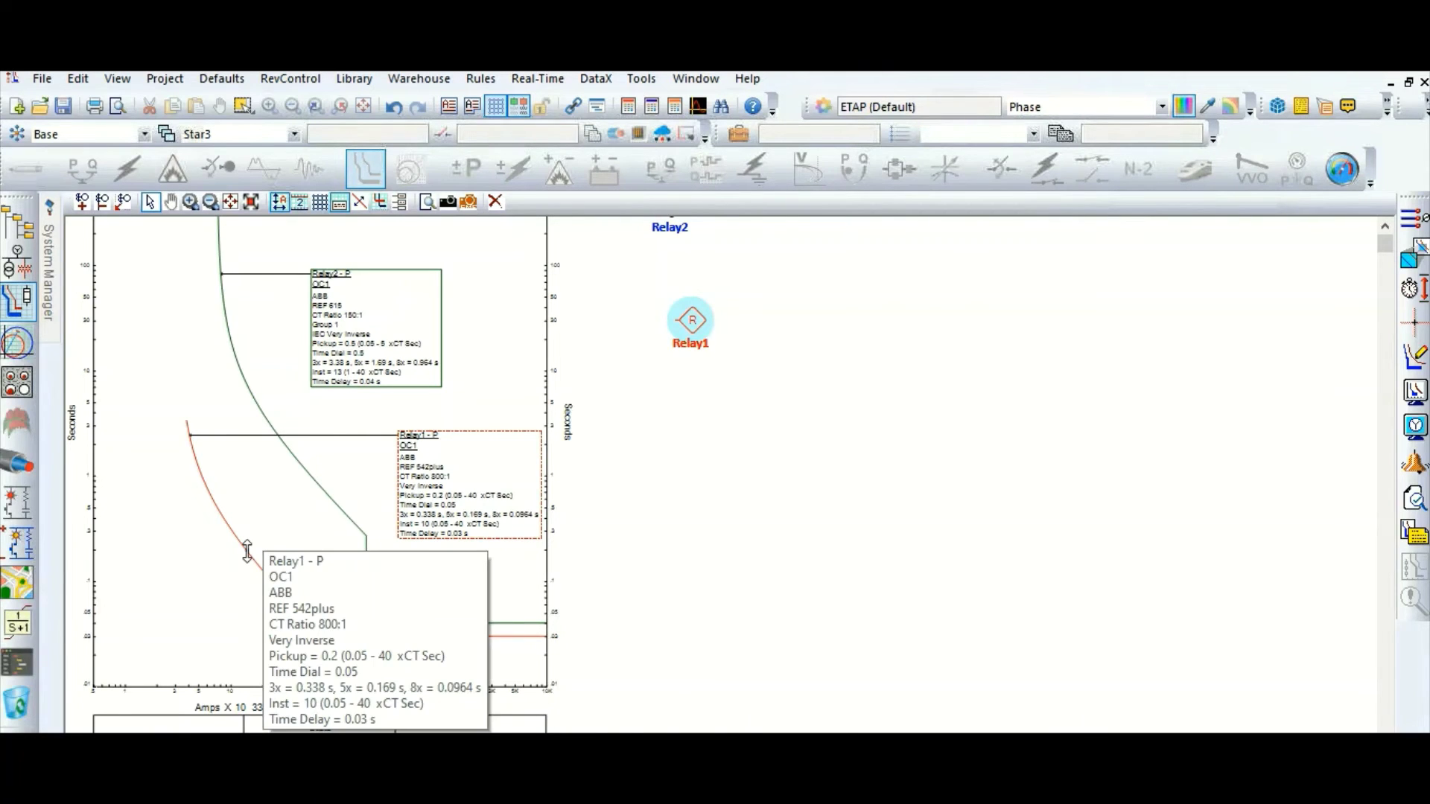
left_click_drag(247, 551, 258, 464)
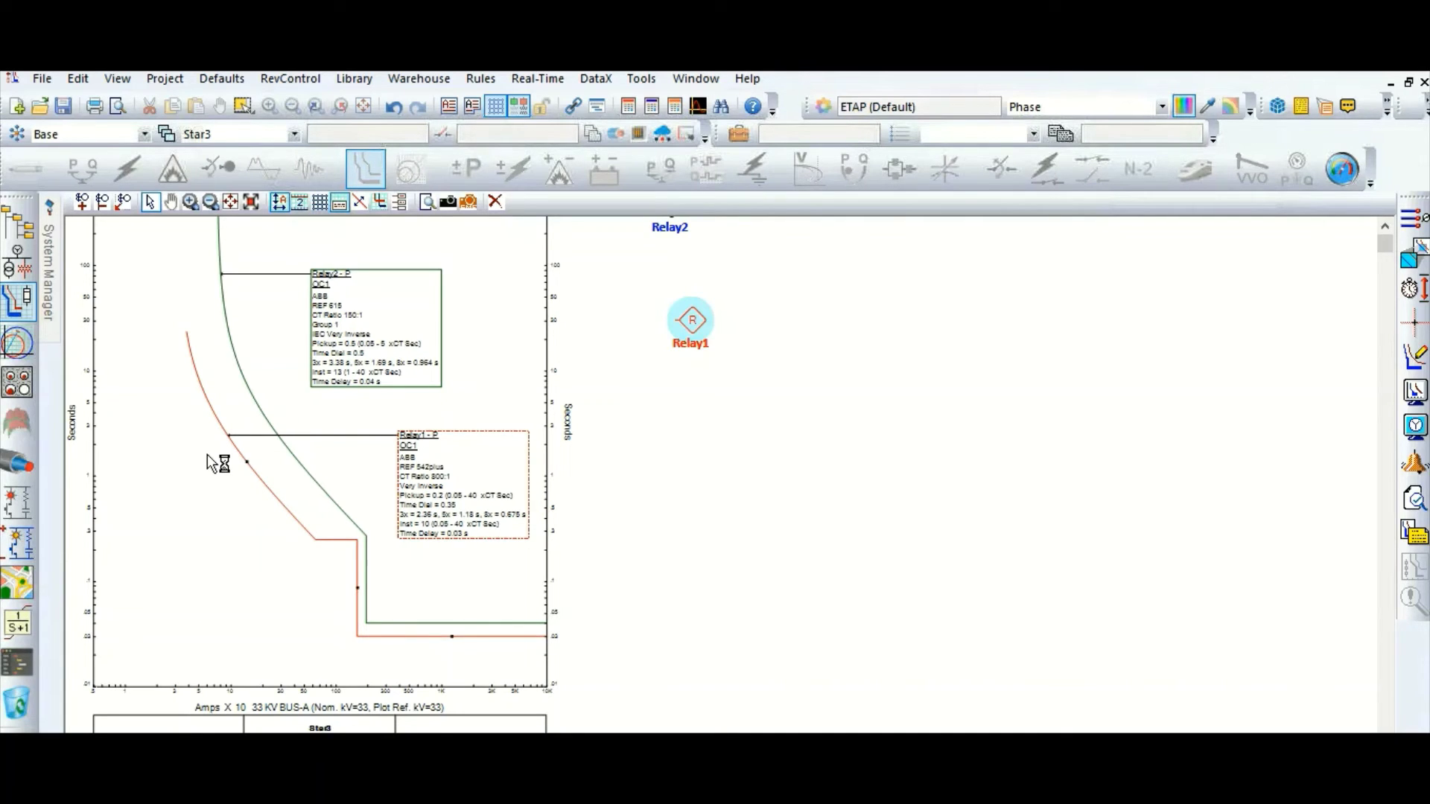
left_click(265, 466)
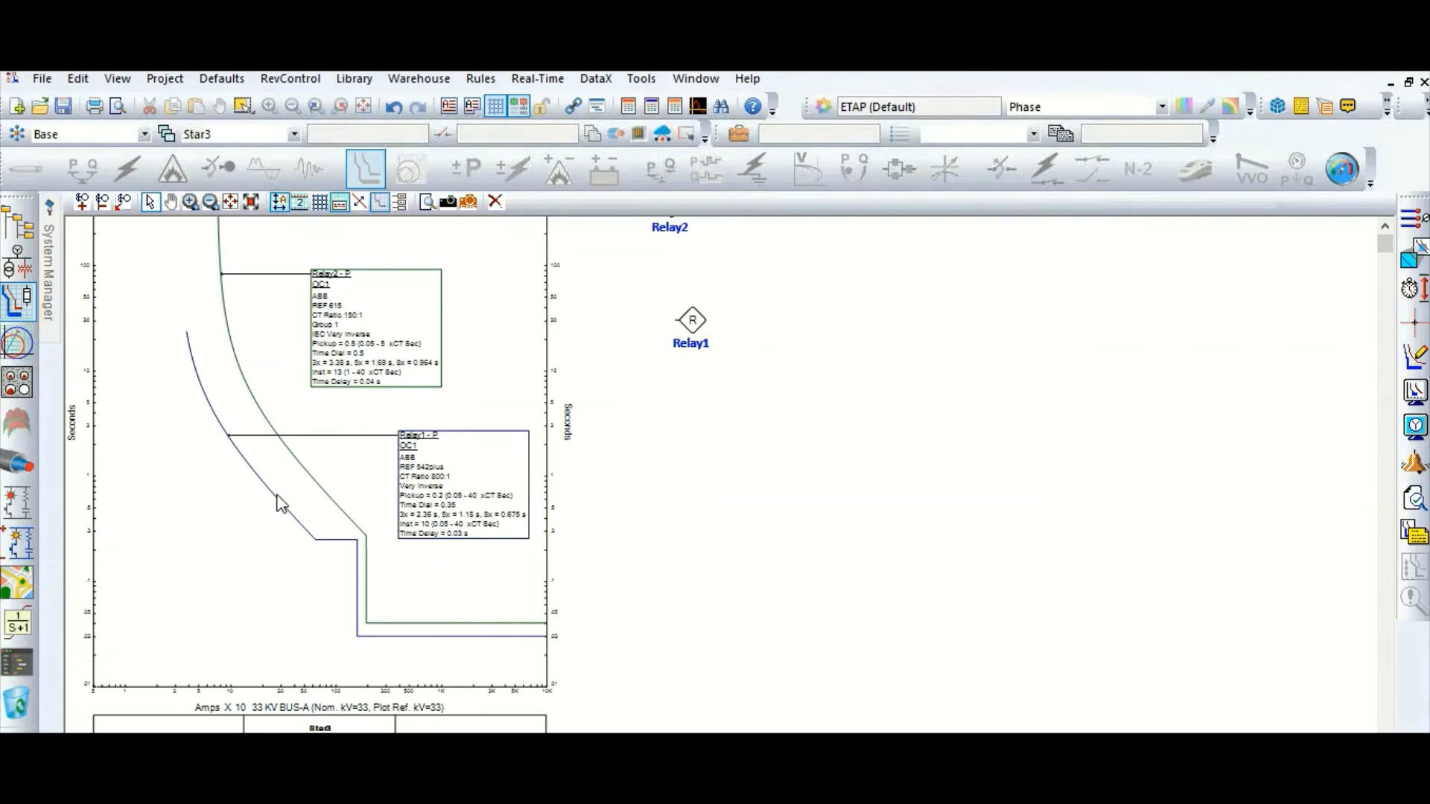
Step: Zoom into both relay curves' flat tails and aim the time-difference tool at Relay1's curve
mouse_move(277, 501)
scroll(432, 655, "up", 1)
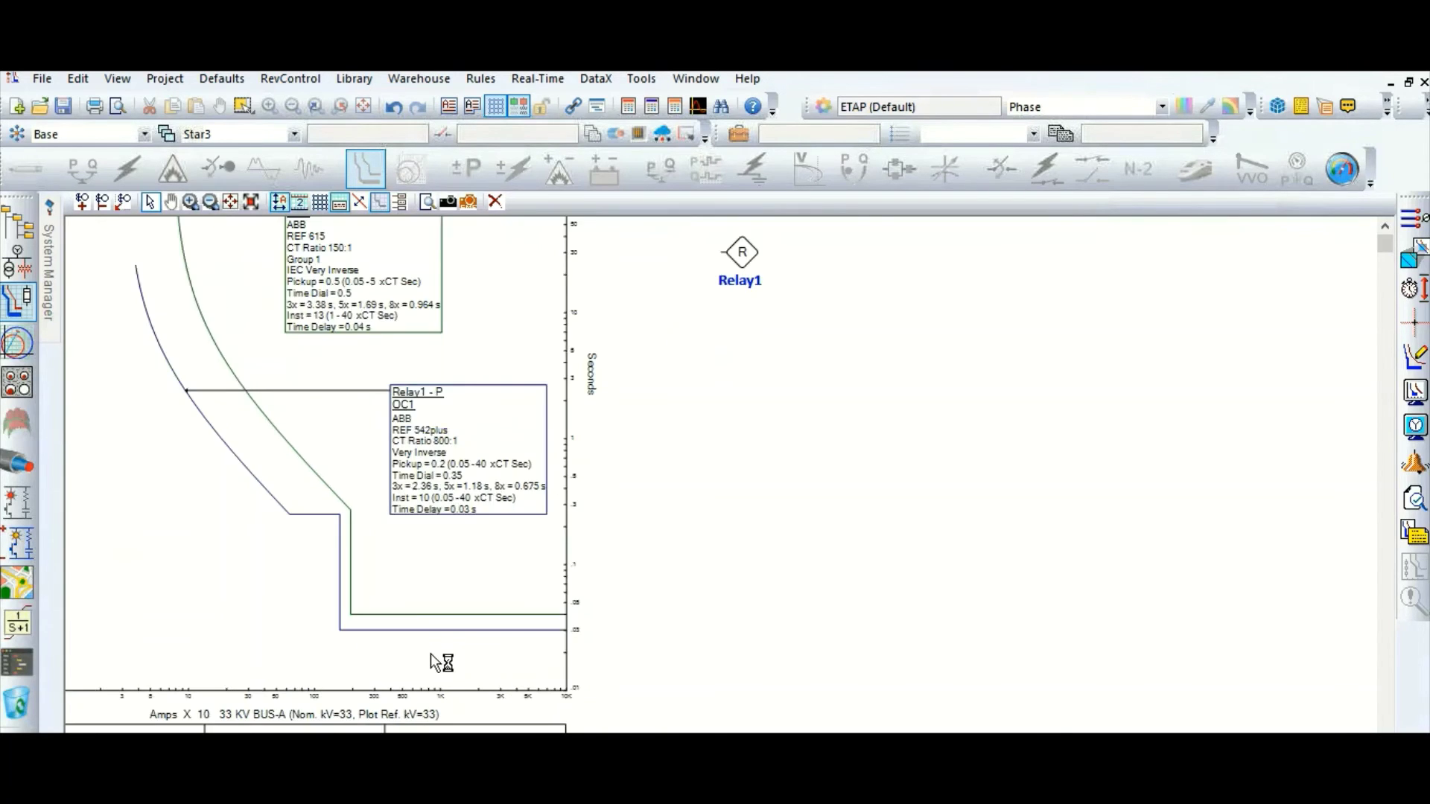
scroll(439, 659, "up", 1)
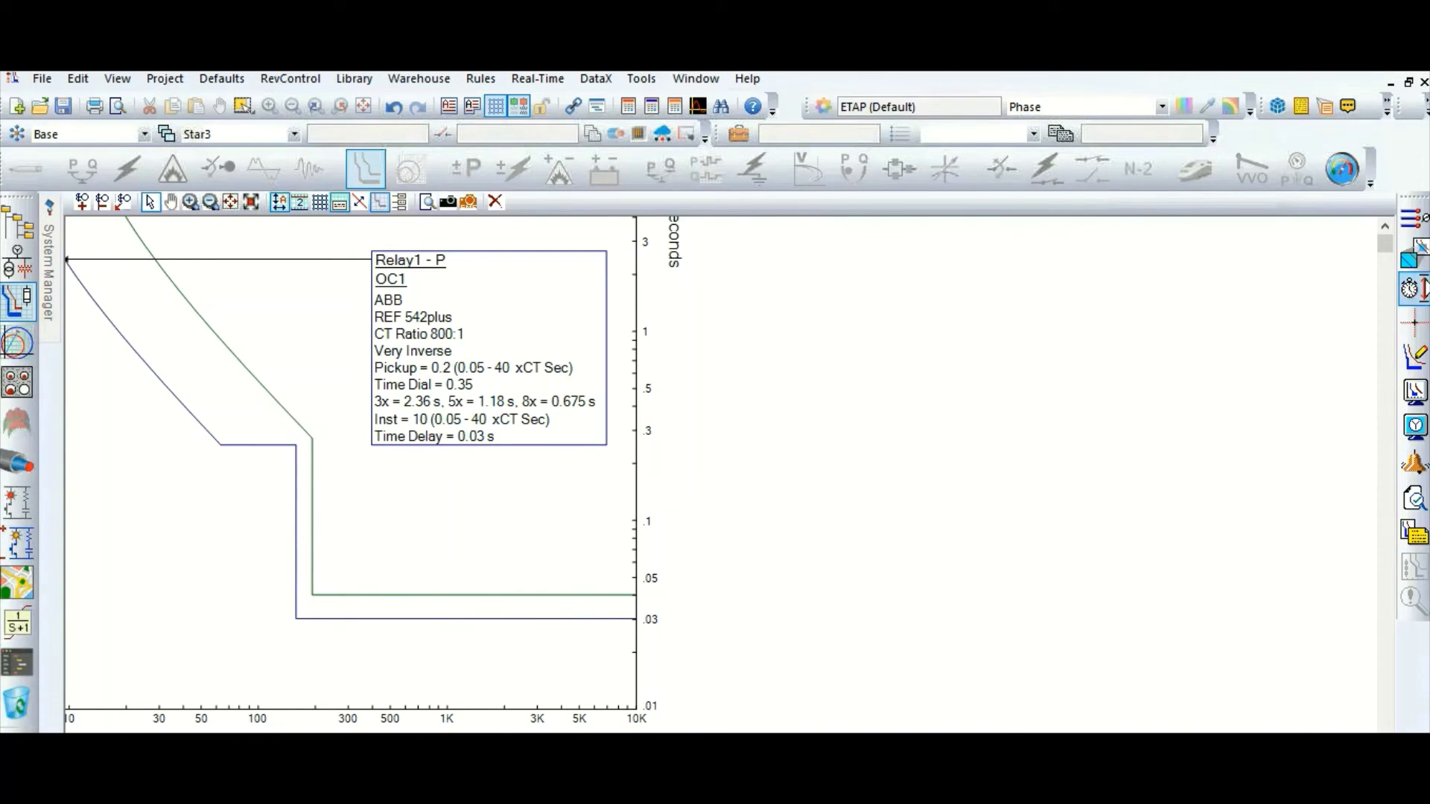
left_click(1419, 290)
left_click(544, 594)
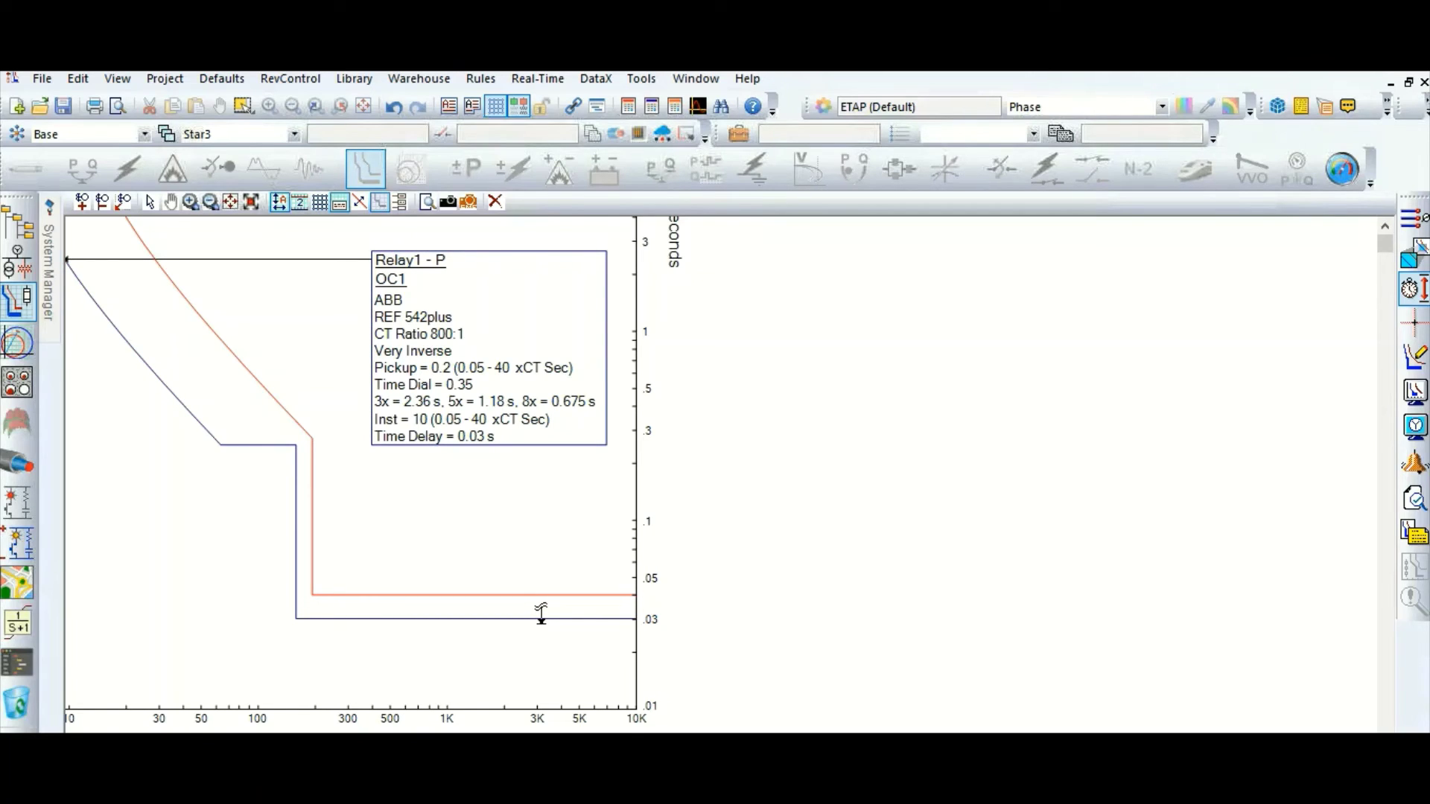
Step: Place a Δt marker between Relay2's and Relay1's tails, reading 0.01 s at 32373 A
left_click(541, 617)
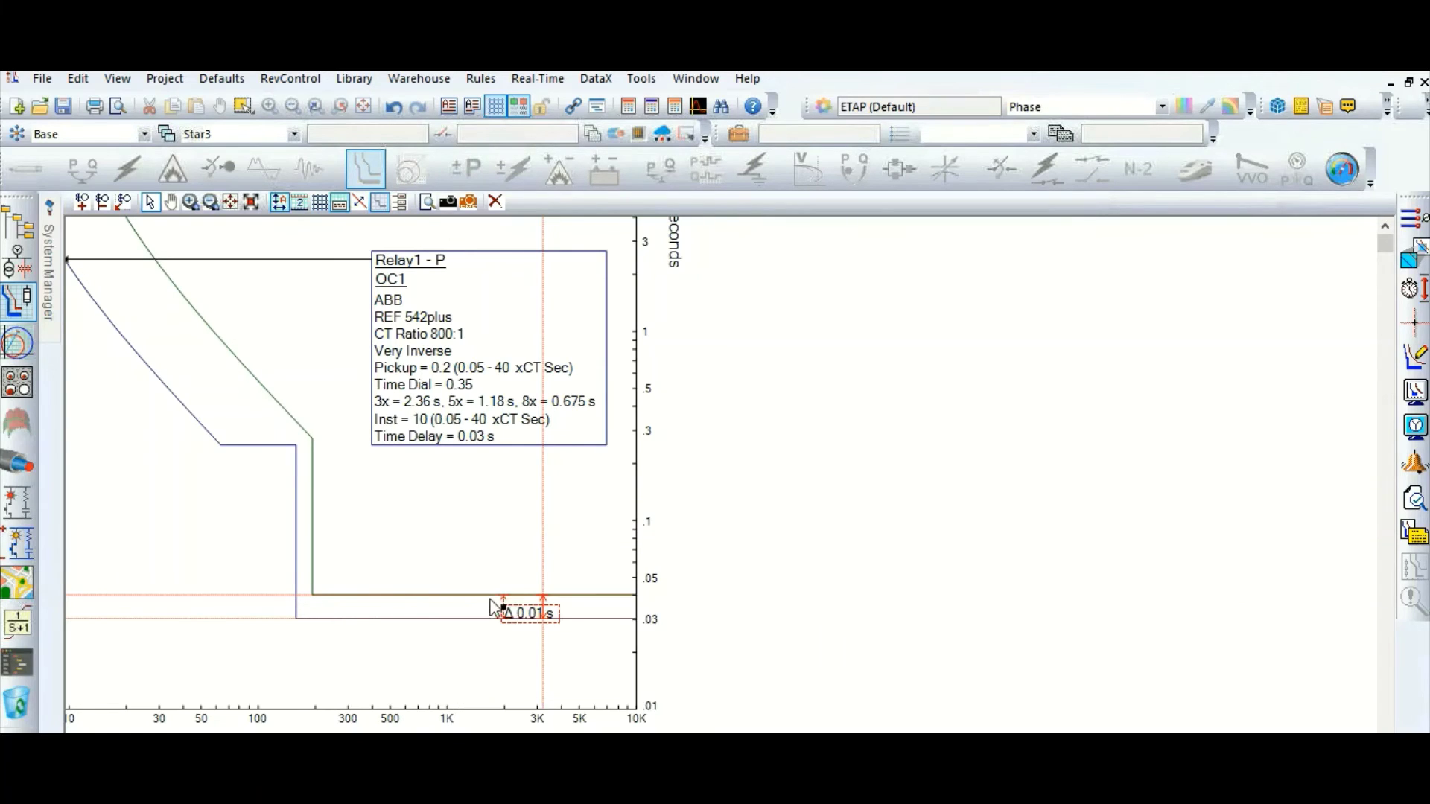
mouse_move(504, 609)
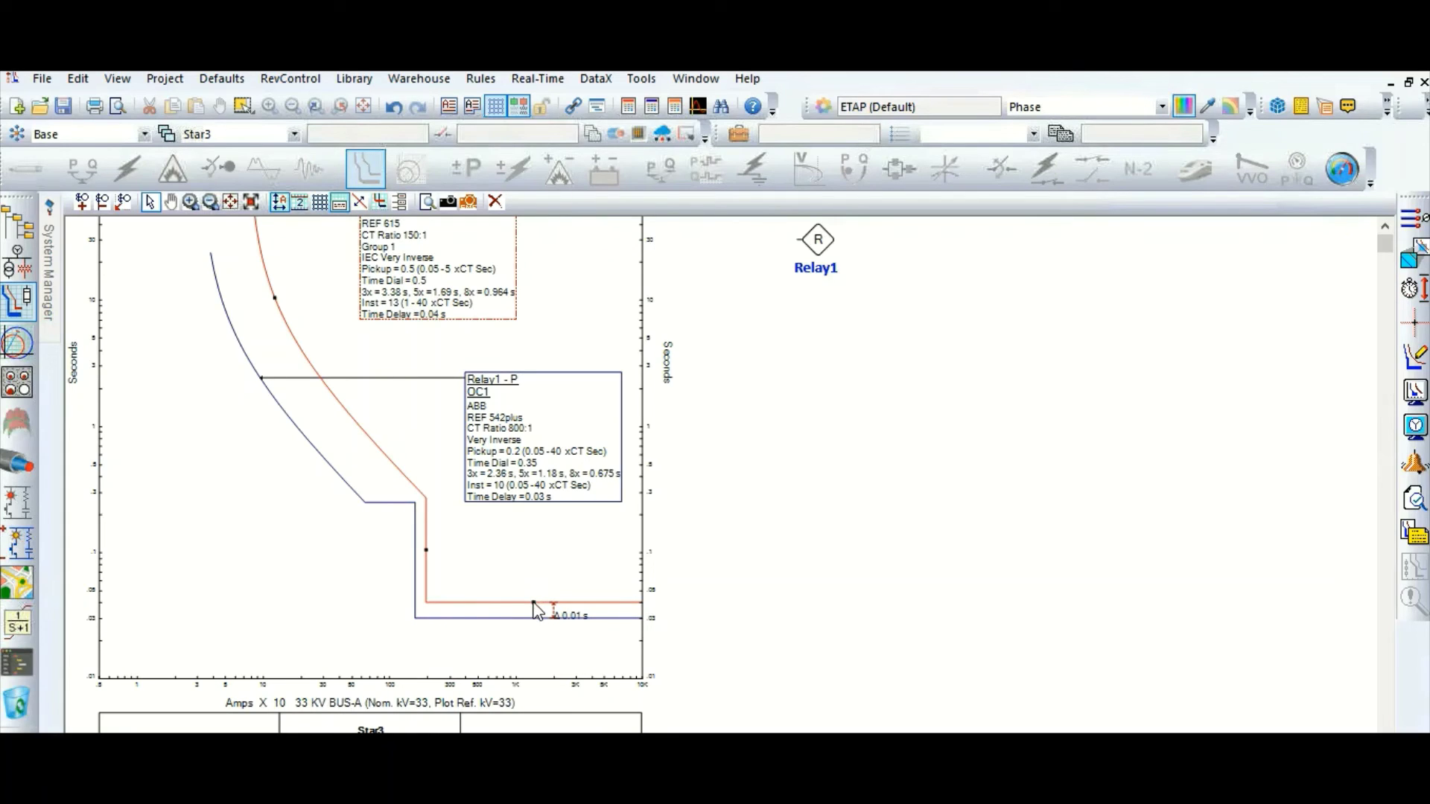
Step: Raise Relay2's REF 615 definite-time delay to 0.28 s for a 0.25 s gap
left_click_drag(534, 602, 535, 579)
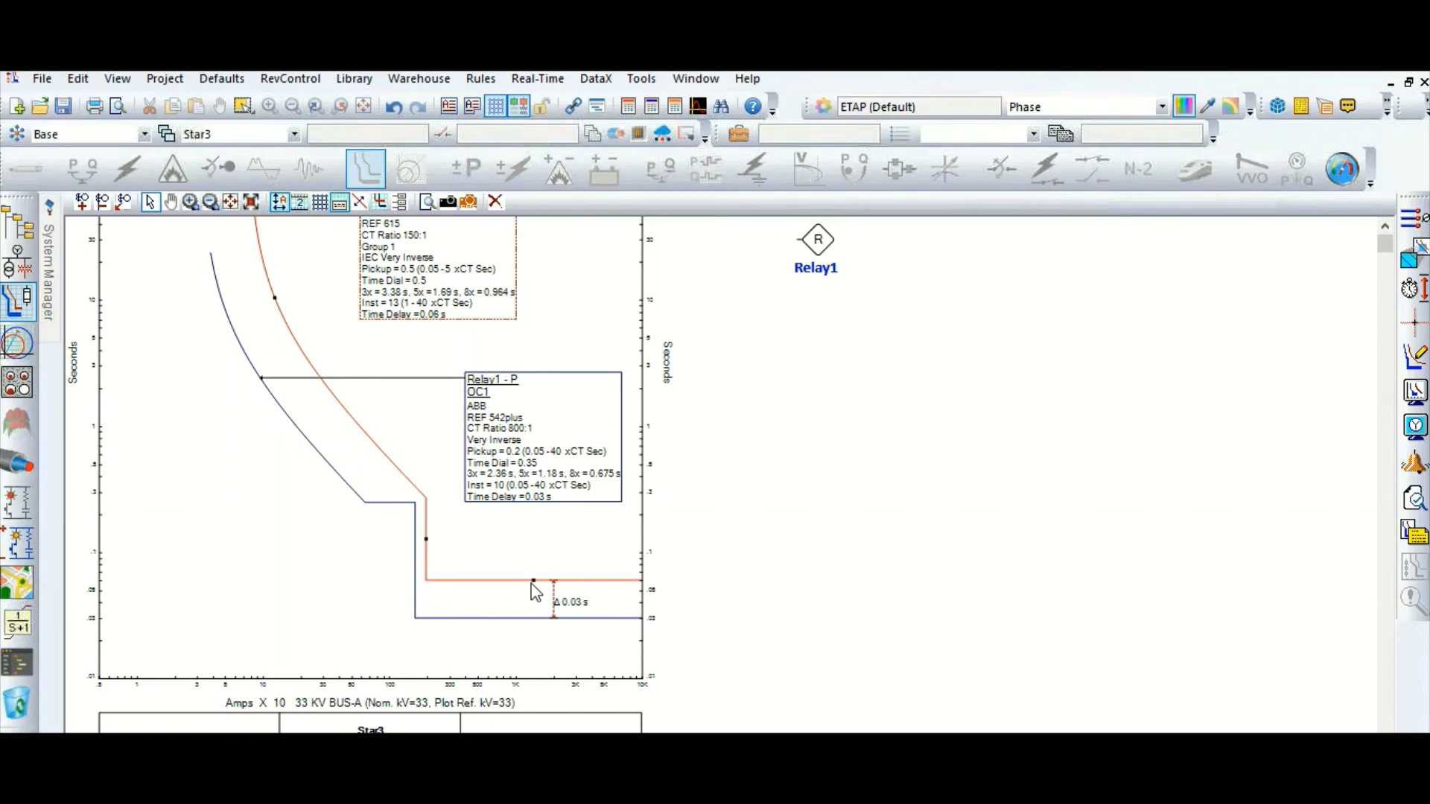
left_click_drag(531, 580, 533, 527)
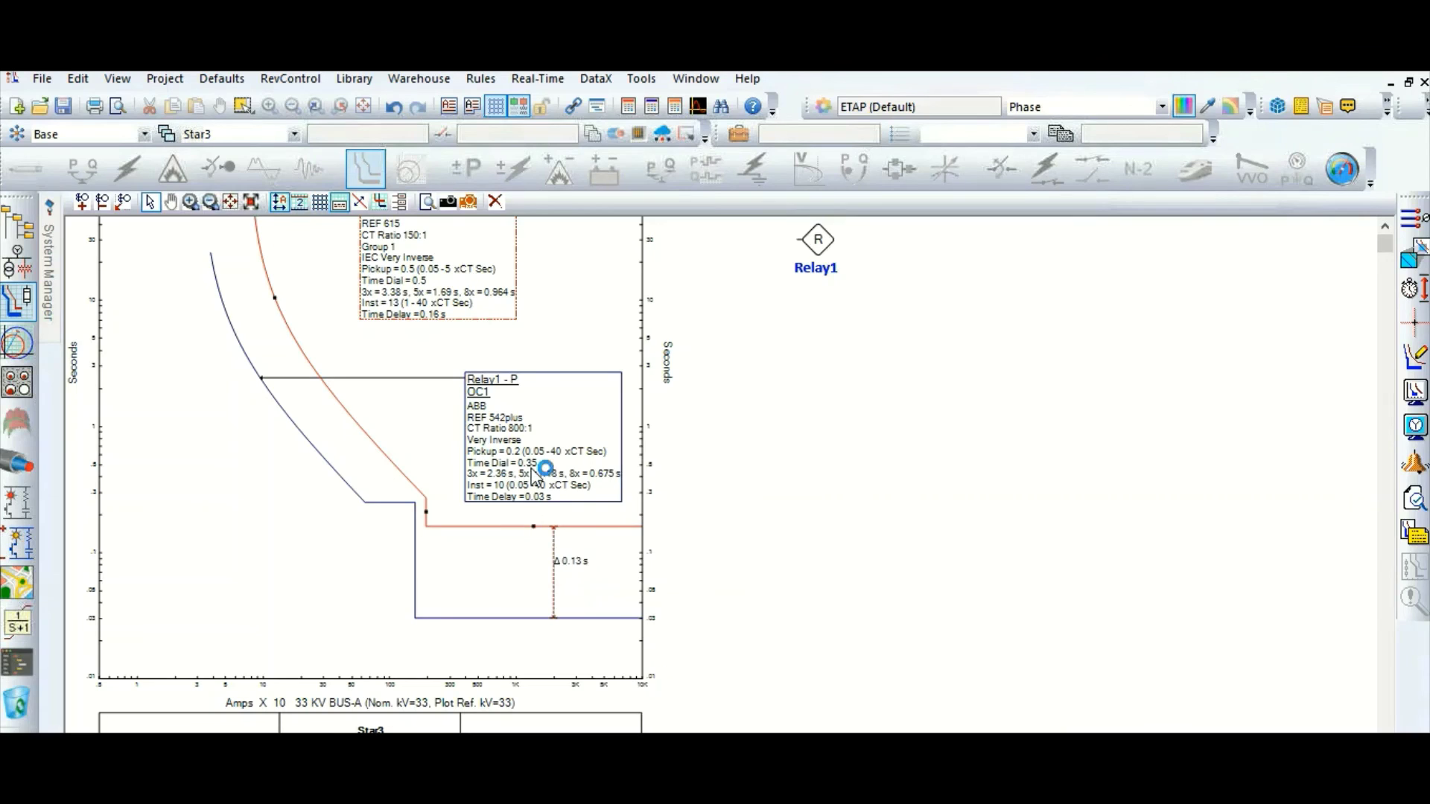
mouse_move(531, 467)
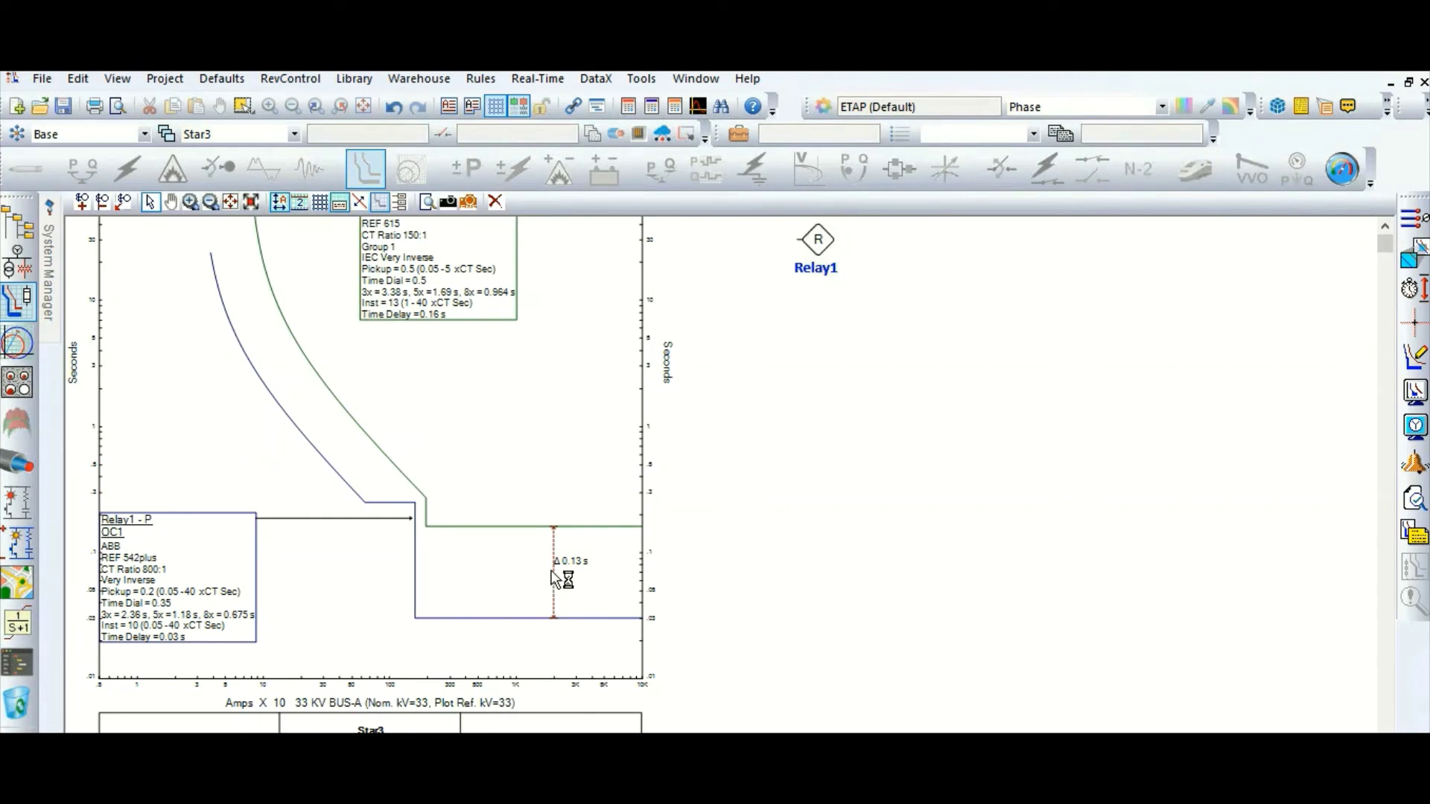
mouse_move(557, 563)
left_click(521, 525)
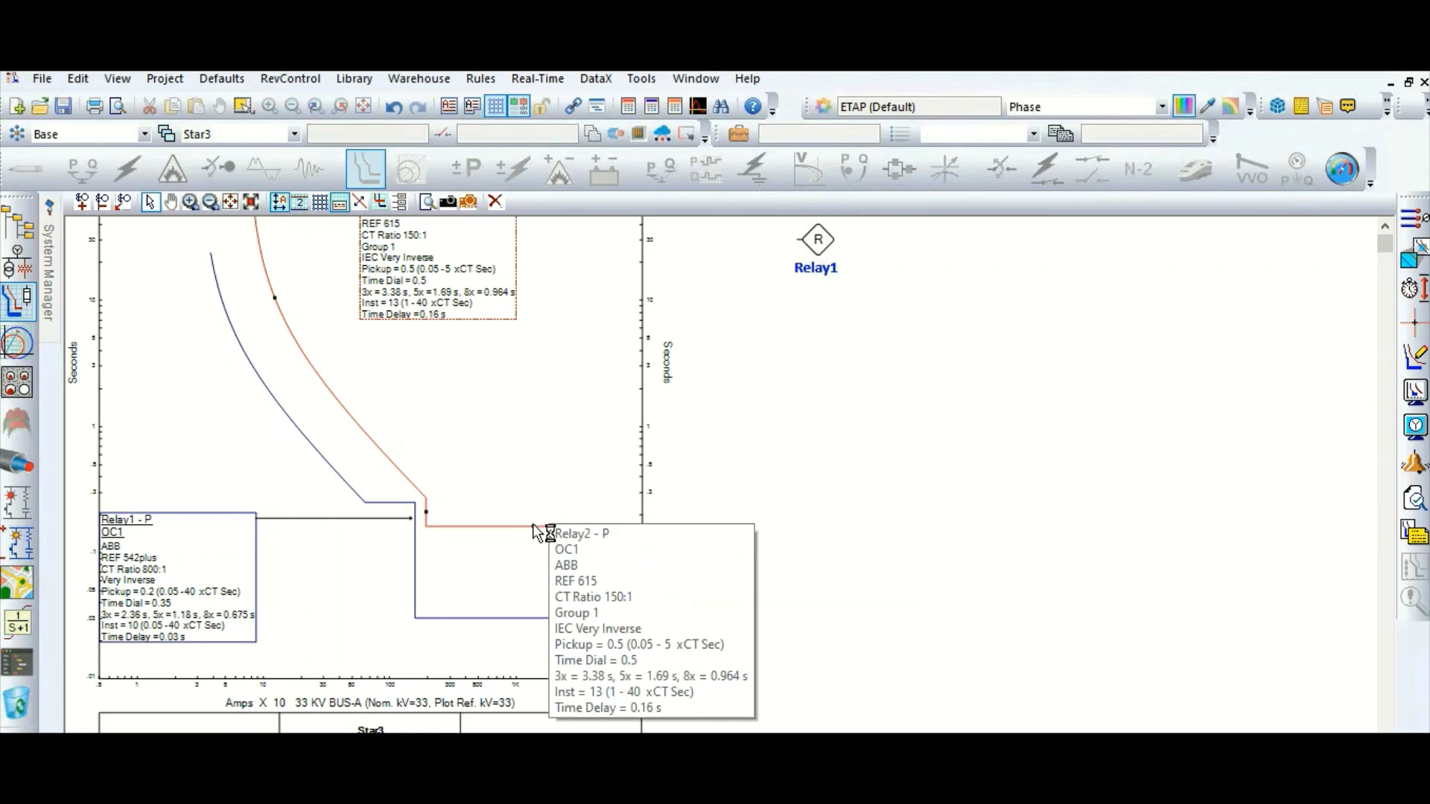
left_click_drag(543, 485, 542, 497)
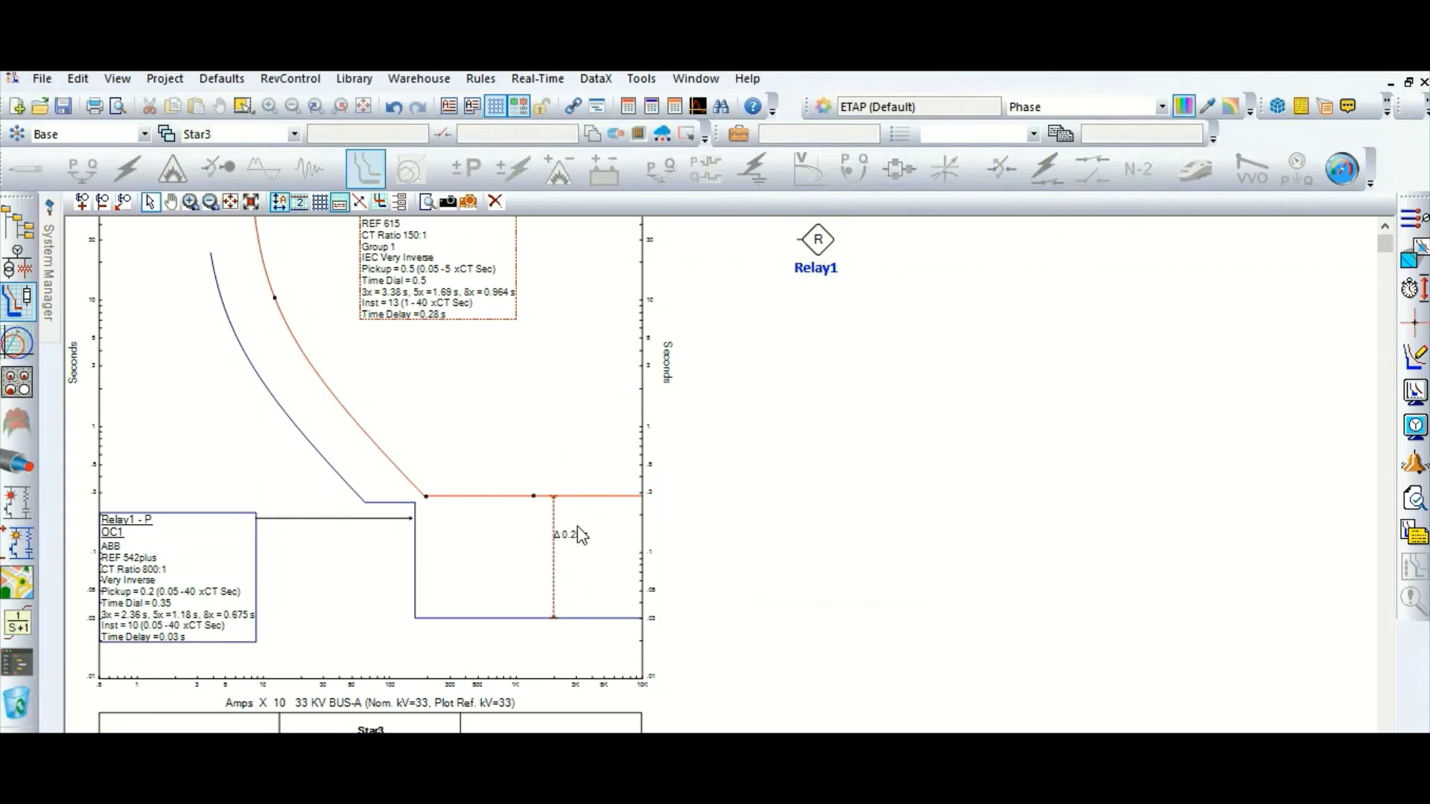
mouse_move(582, 533)
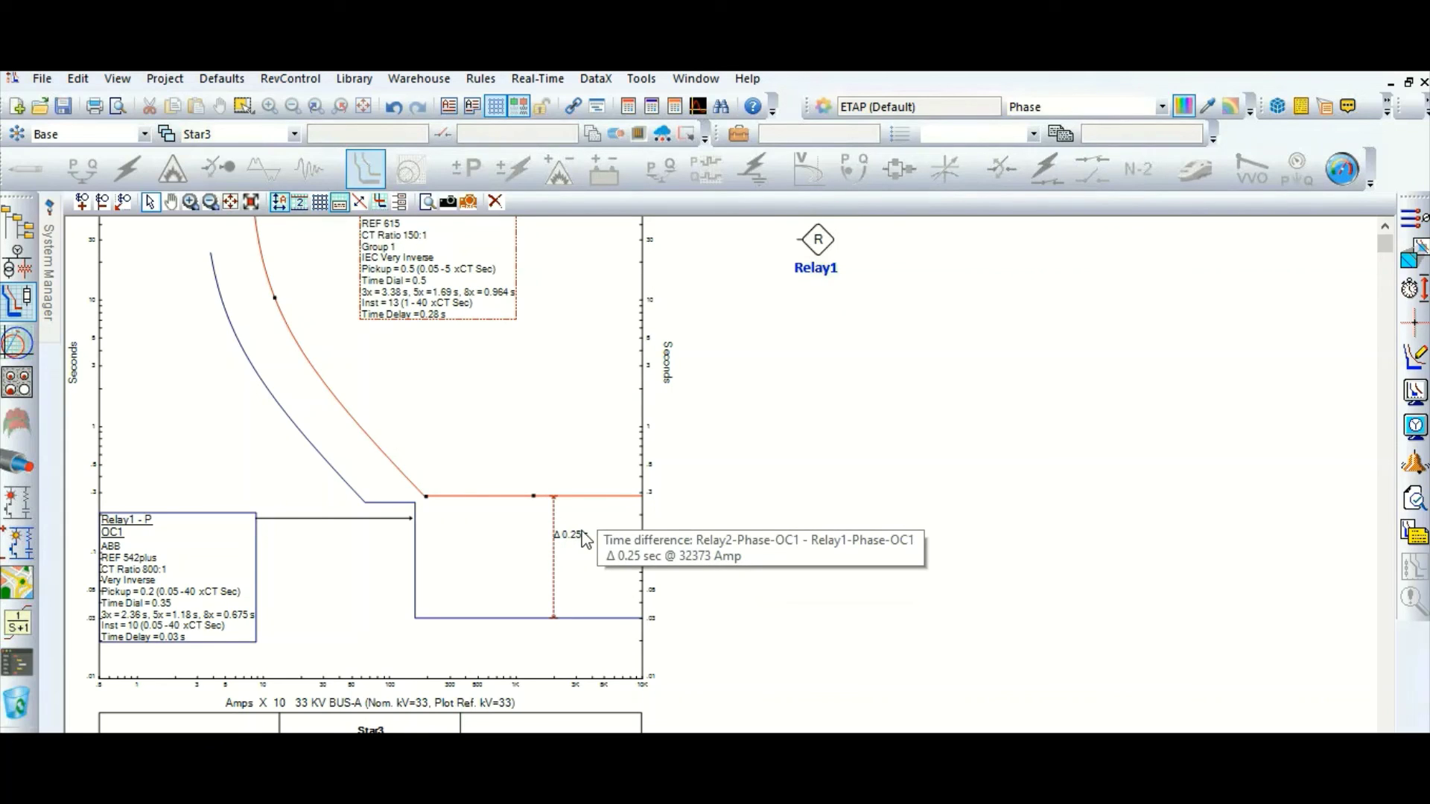